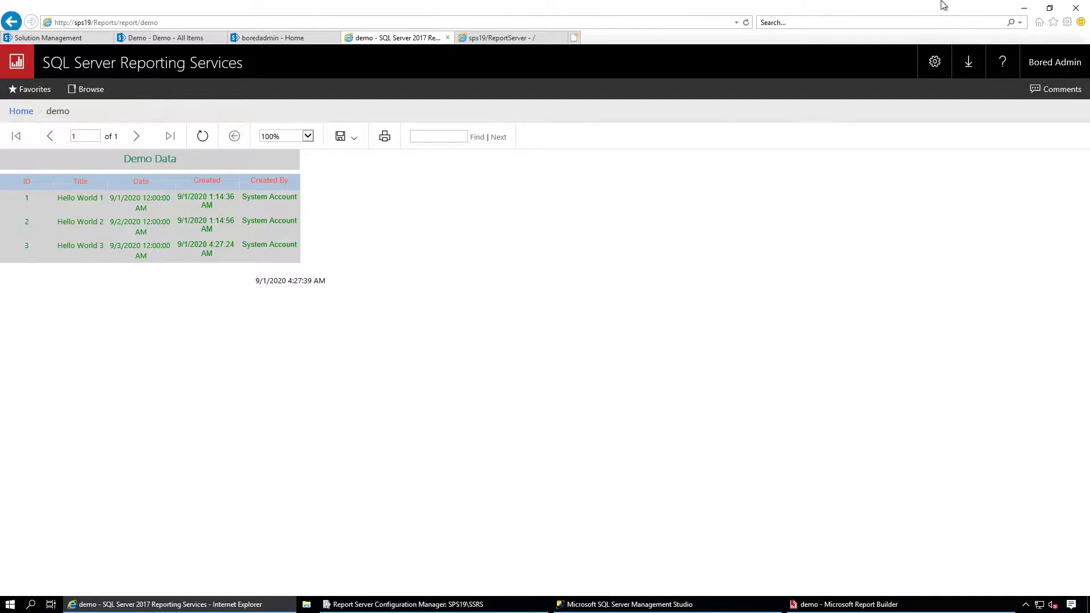
# Clear the desktop by minimizing the browser and Report Server Configuration Manager and closing Report Builder, then select the ReportViewerWebPart.wsp file.
pyautogui.click(1024, 5)
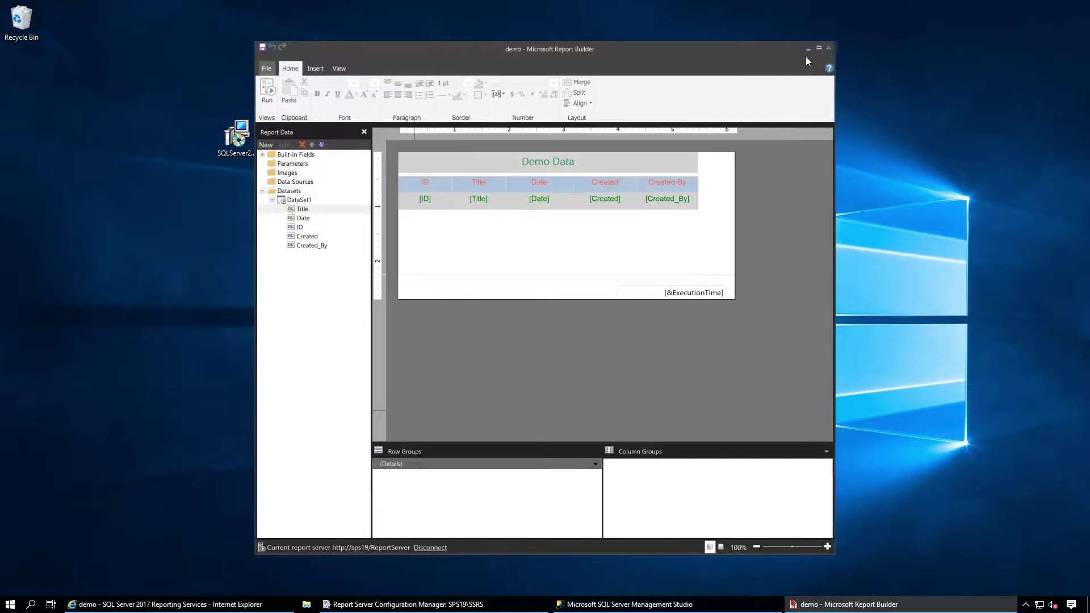
pyautogui.click(828, 48)
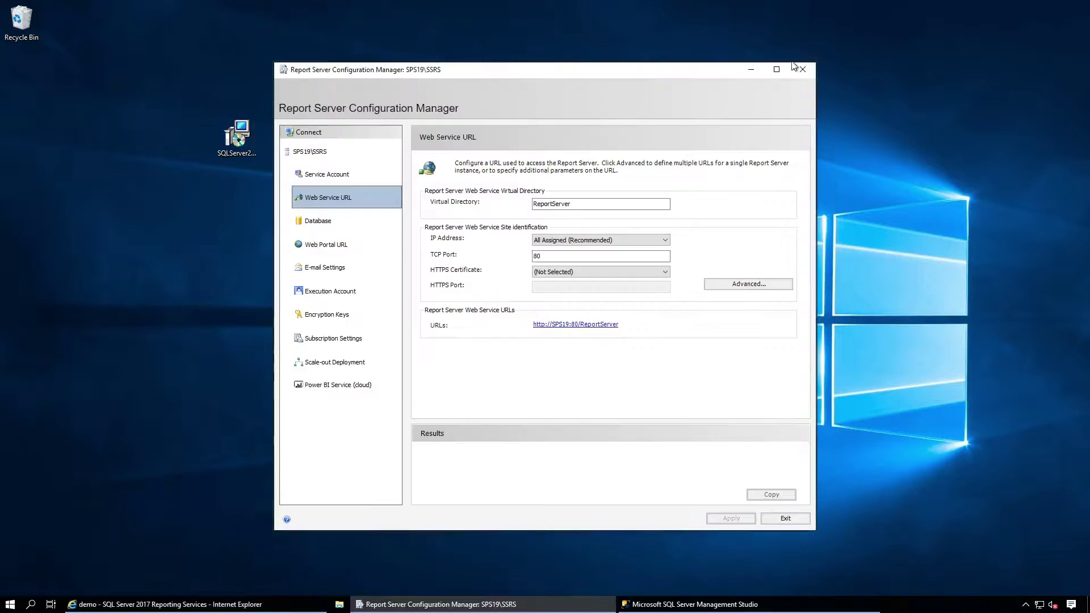
pyautogui.click(751, 67)
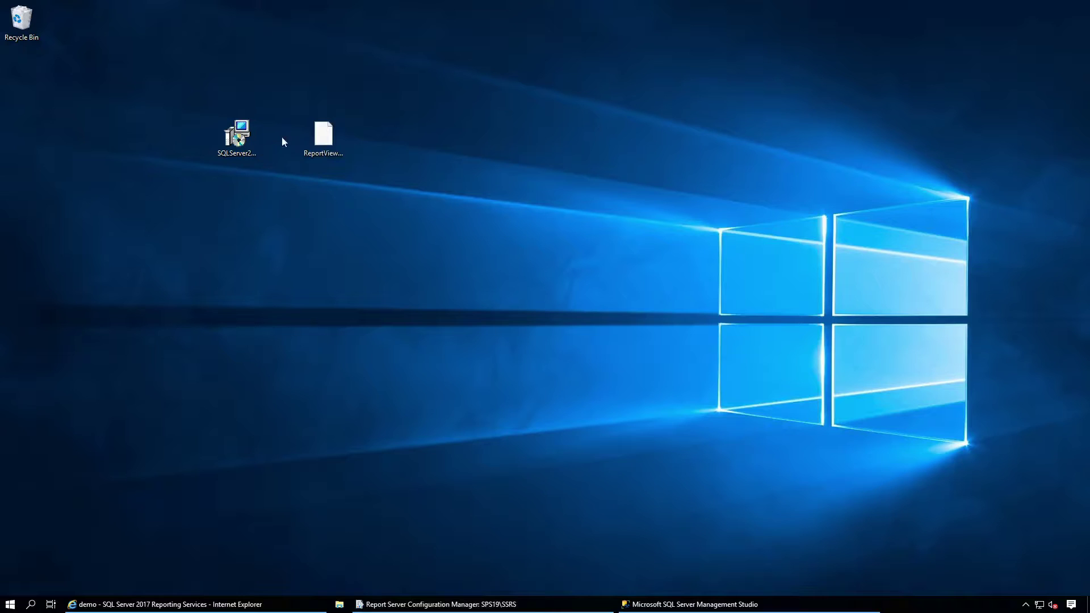
pyautogui.click(312, 133)
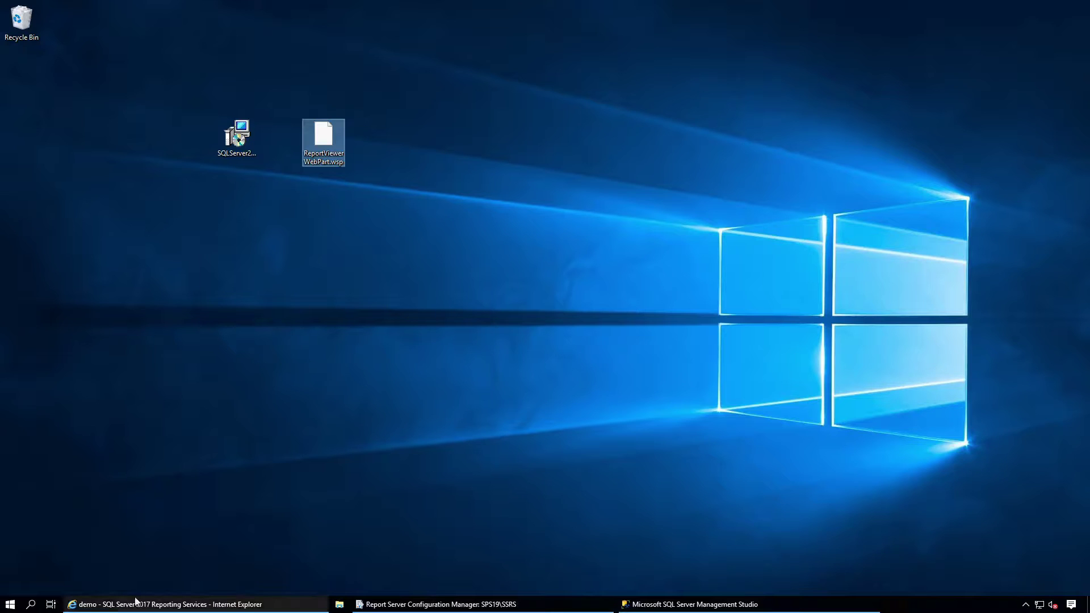
# Launch the SharePoint 2019 Management Shell as administrator and approve the elevation request.
pyautogui.click(10, 604)
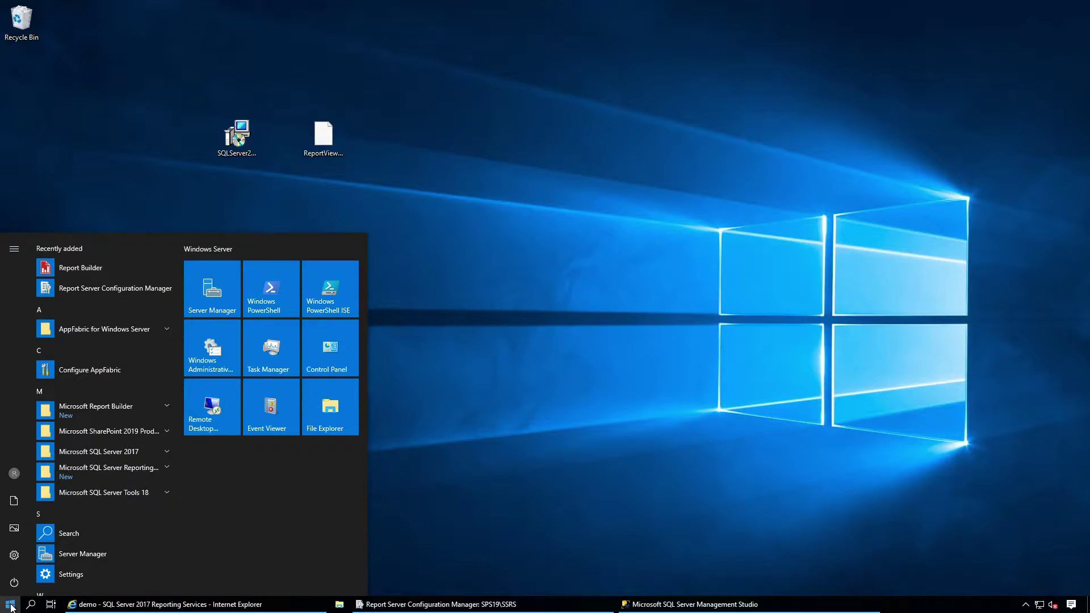
pyautogui.write('managements')
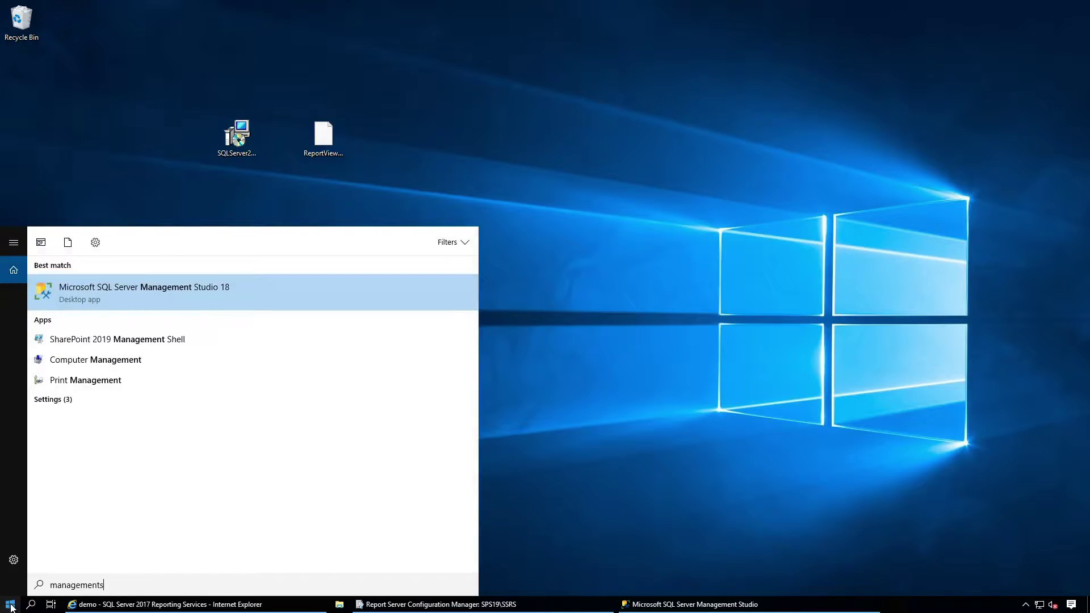
pyautogui.press('BackSpace')
pyautogui.rightClick(97, 337)
pyautogui.click(123, 350)
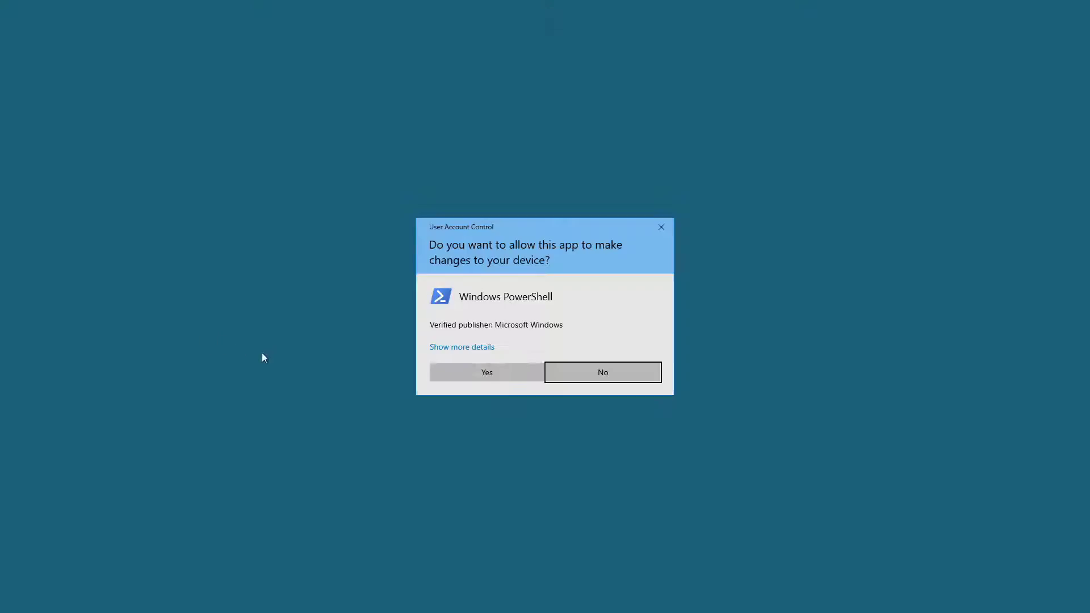
pyautogui.click(444, 370)
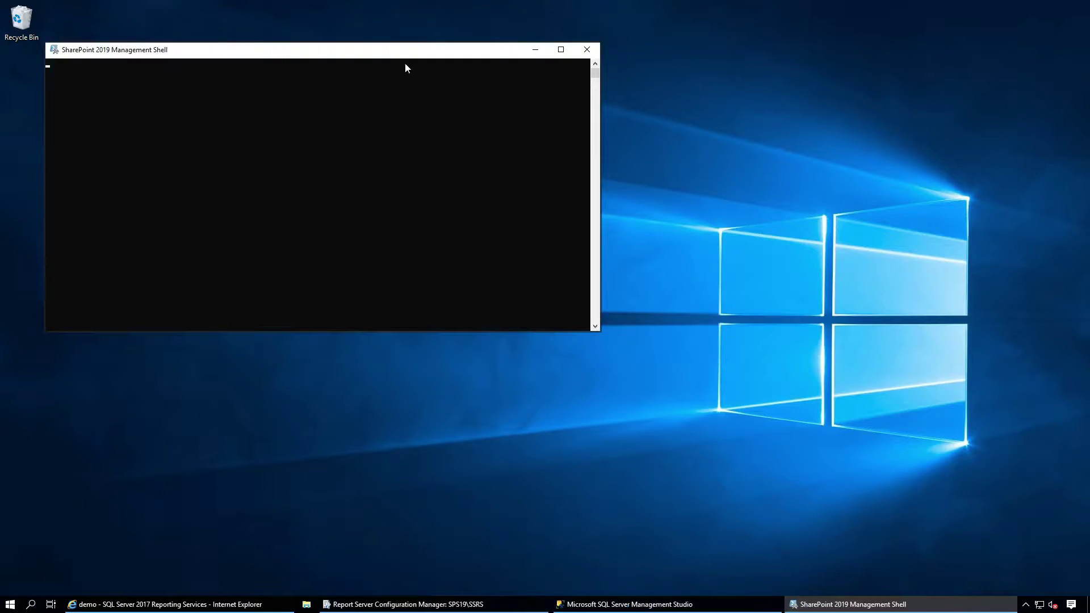
pyautogui.click(546, 160)
pyautogui.press('Return')
pyautogui.press('Return')
pyautogui.press('Return')
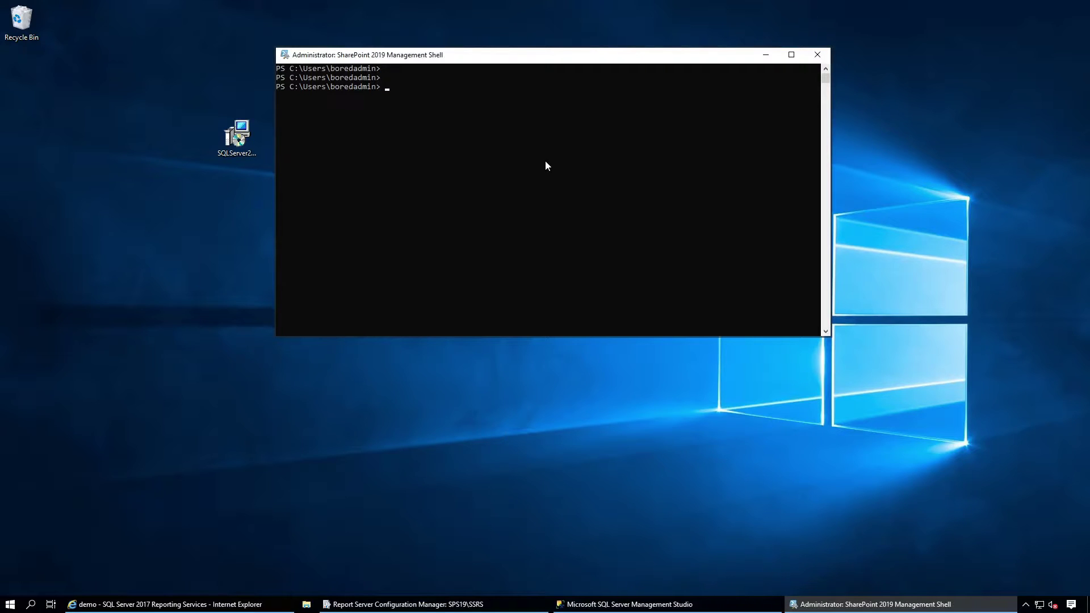
# Run Add-SPSolution with -LiteralPath "C:\Users\boredadmin\Desktop\ReportViewerWebPart.wsp" to add the package to the solution store.
pyautogui.write('add-spsolut')
pyautogui.press('Tab')
pyautogui.write('-lit')
pyautogui.press('Tab')
pyautogui.write('"c:/u')
pyautogui.press('Tab')
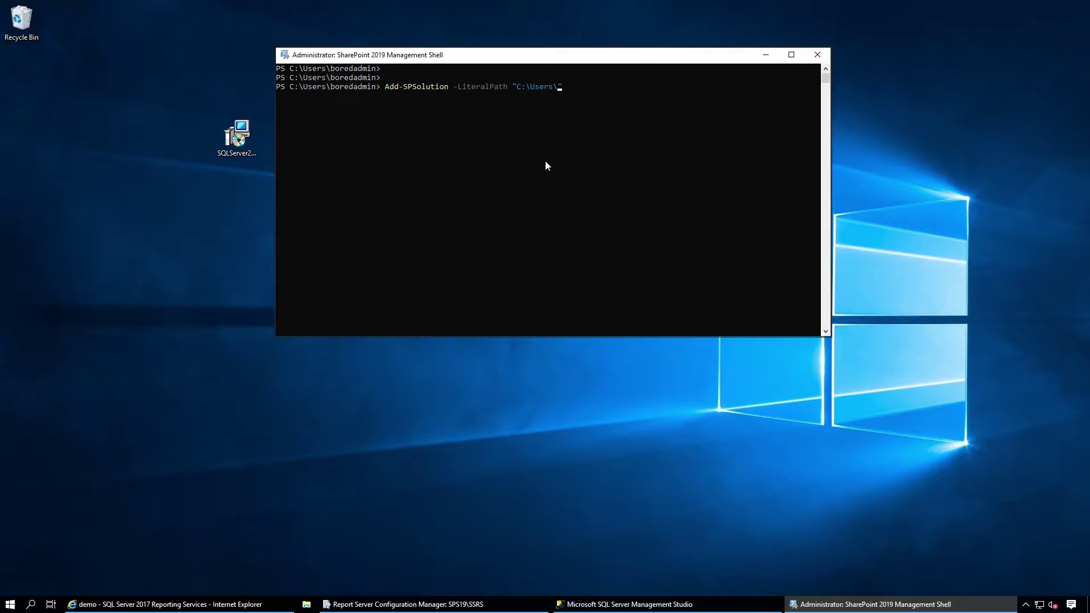
pyautogui.write('bor')
pyautogui.press('Tab')
pyautogui.write('d')
pyautogui.press('Tab')
pyautogui.moveTo(522, 62); pyautogui.dragTo(596, 74)
pyautogui.write('r')
pyautogui.press('Tab')
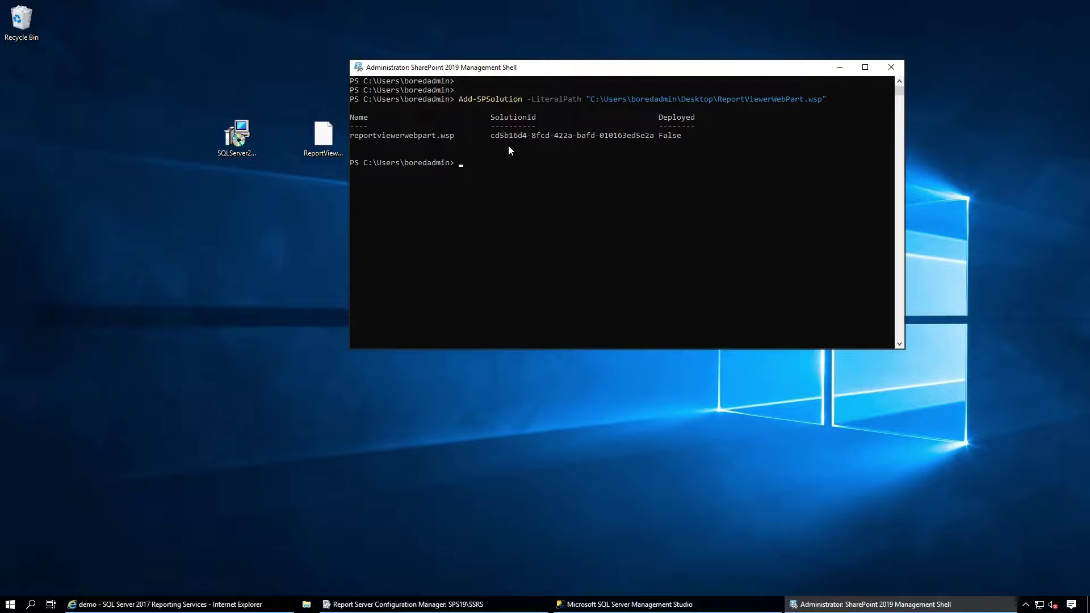
# Switch to Internet Explorer and reopen the farm solutions list from Central Administration's System Settings.
pyautogui.click(166, 601)
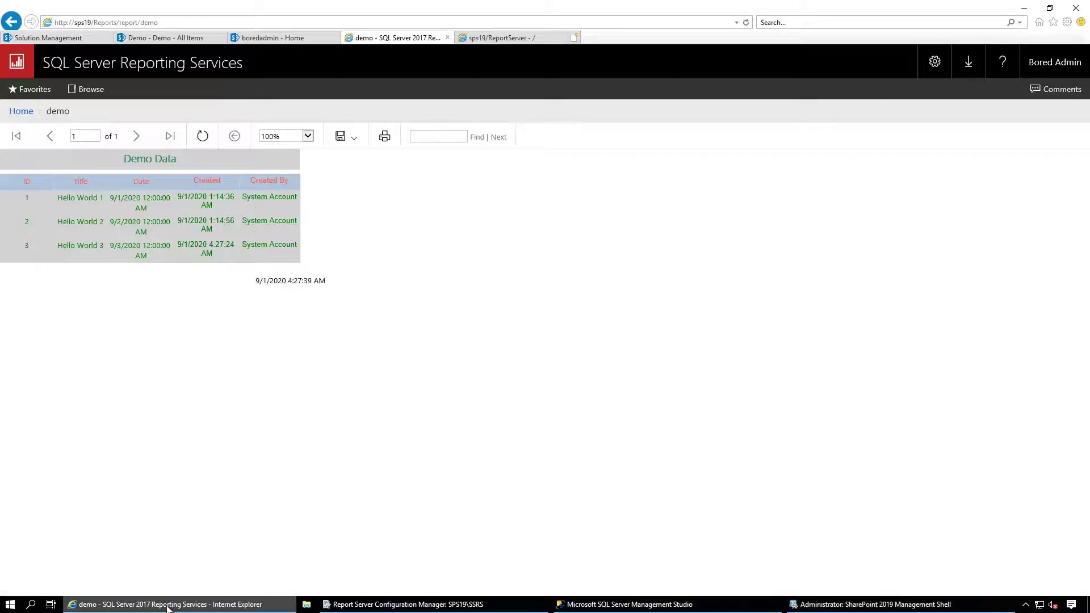
pyautogui.click(56, 39)
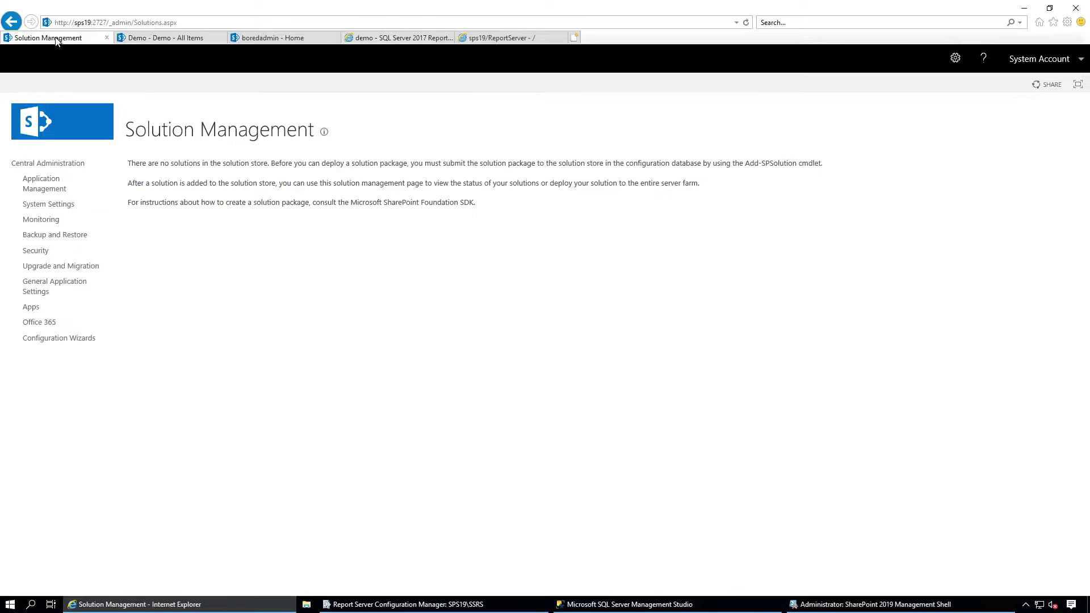
pyautogui.click(294, 20)
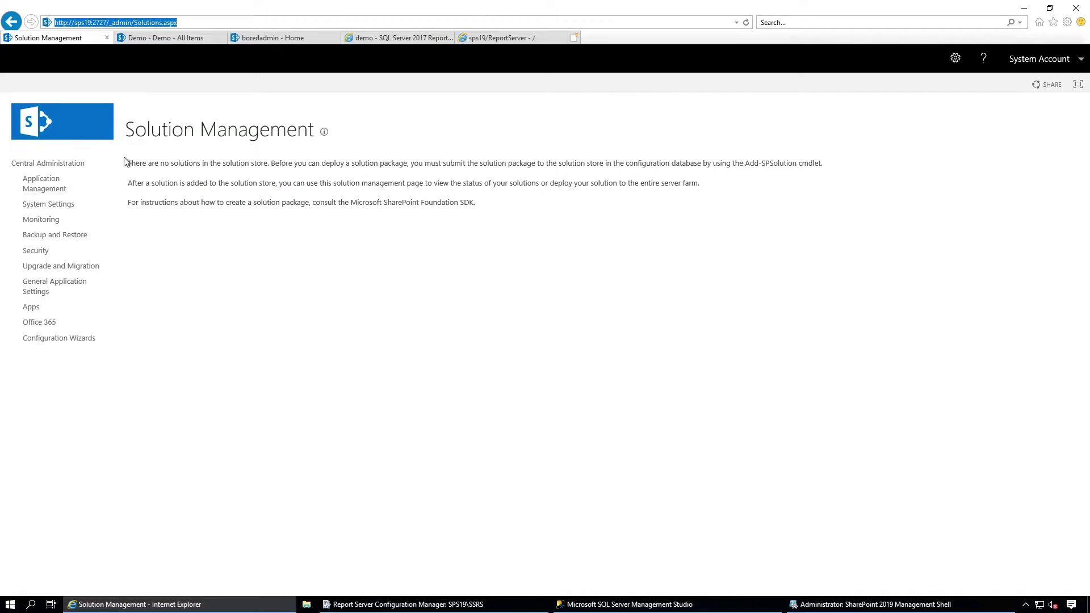
pyautogui.click(54, 209)
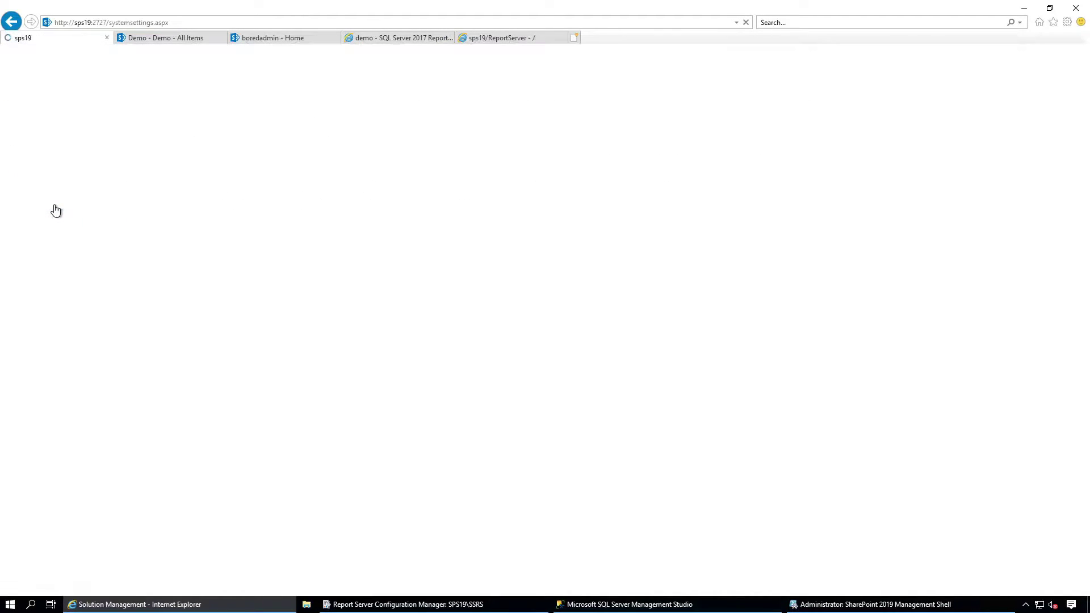
pyautogui.click(429, 250)
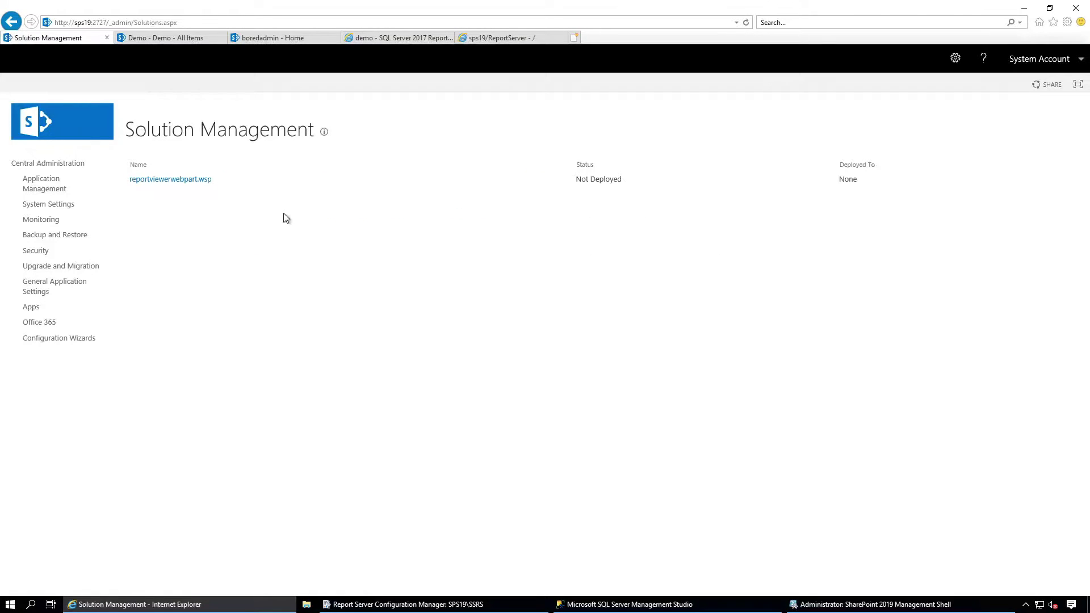
# Deploy reportviewerwebpart.wsp immediately to all content Web applications.
pyautogui.click(177, 181)
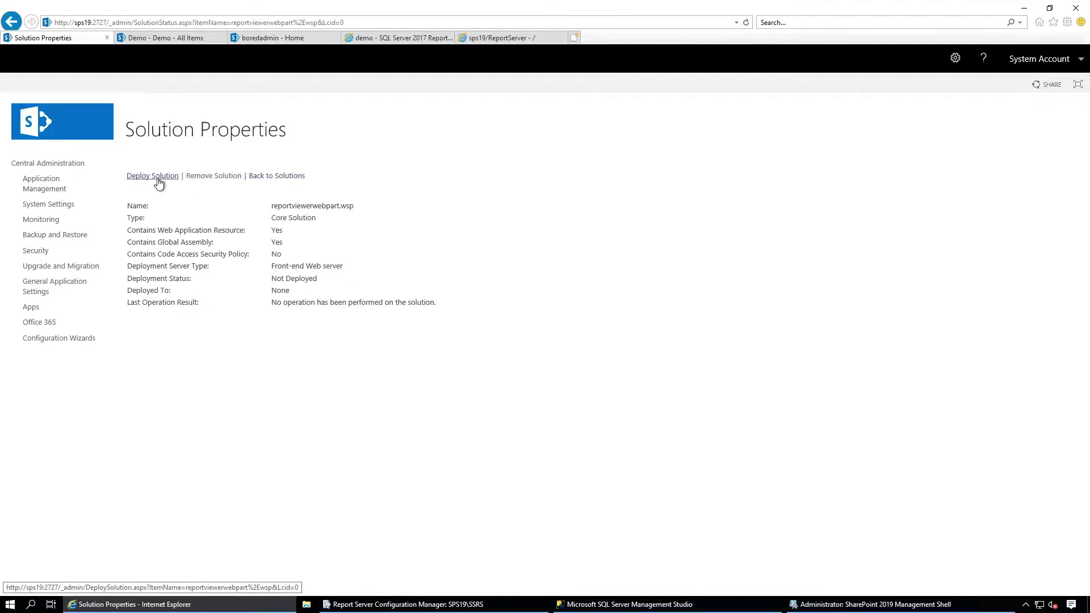
pyautogui.click(159, 183)
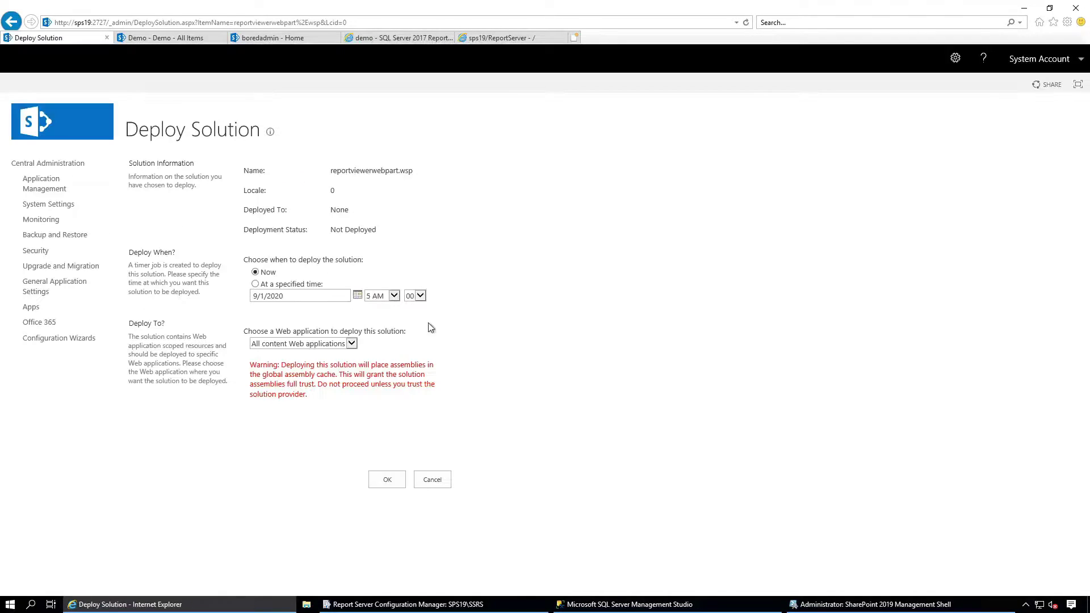
pyautogui.click(352, 344)
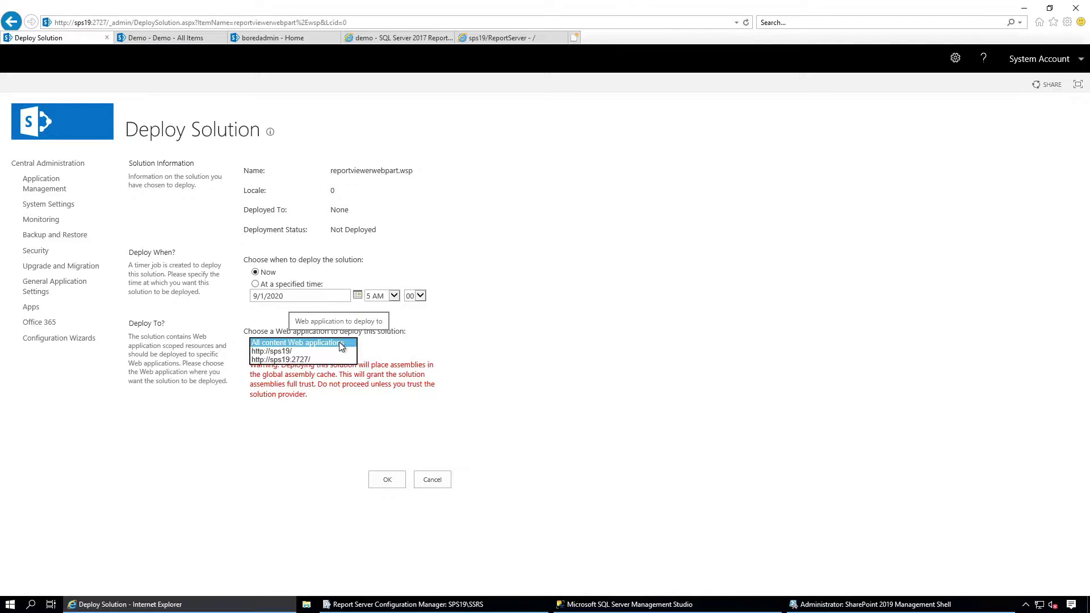
pyautogui.click(341, 343)
pyautogui.click(385, 480)
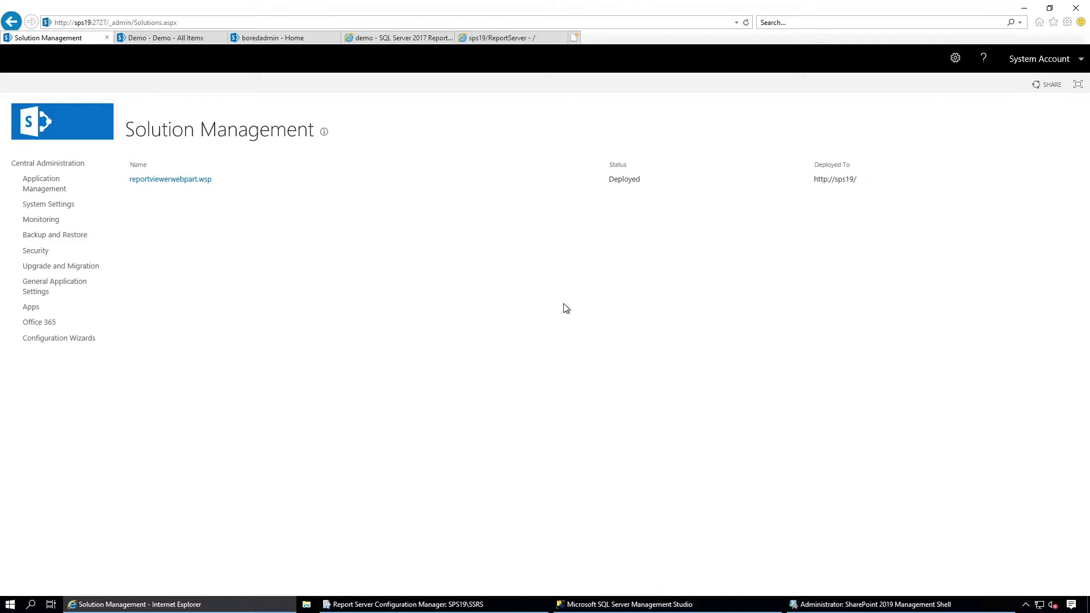
# Activate the Report Viewer Web Part feature in the boredadmin site's site collection features.
pyautogui.click(190, 38)
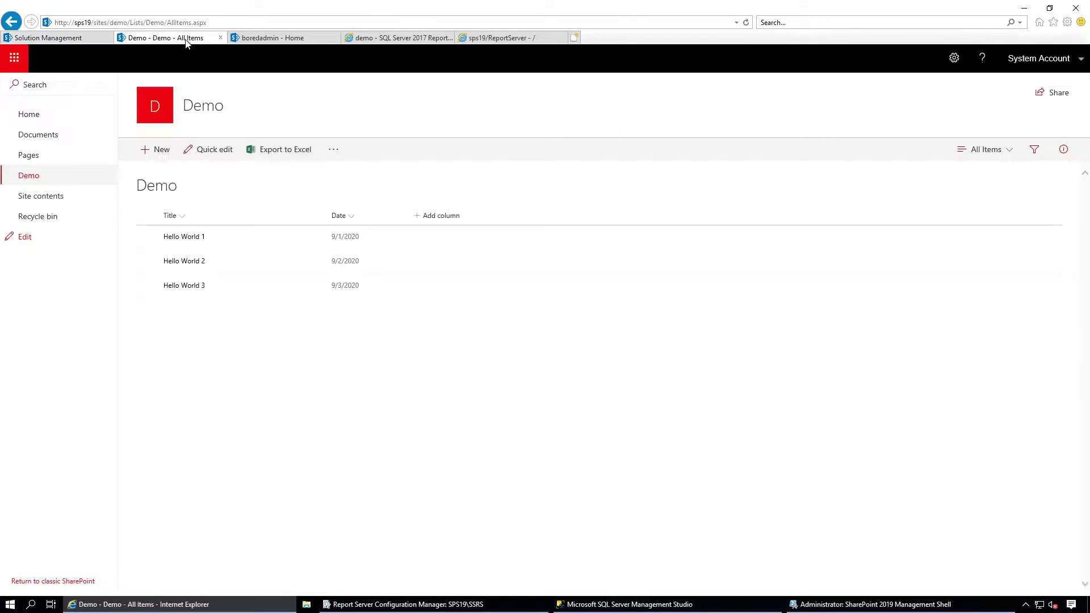
pyautogui.click(261, 38)
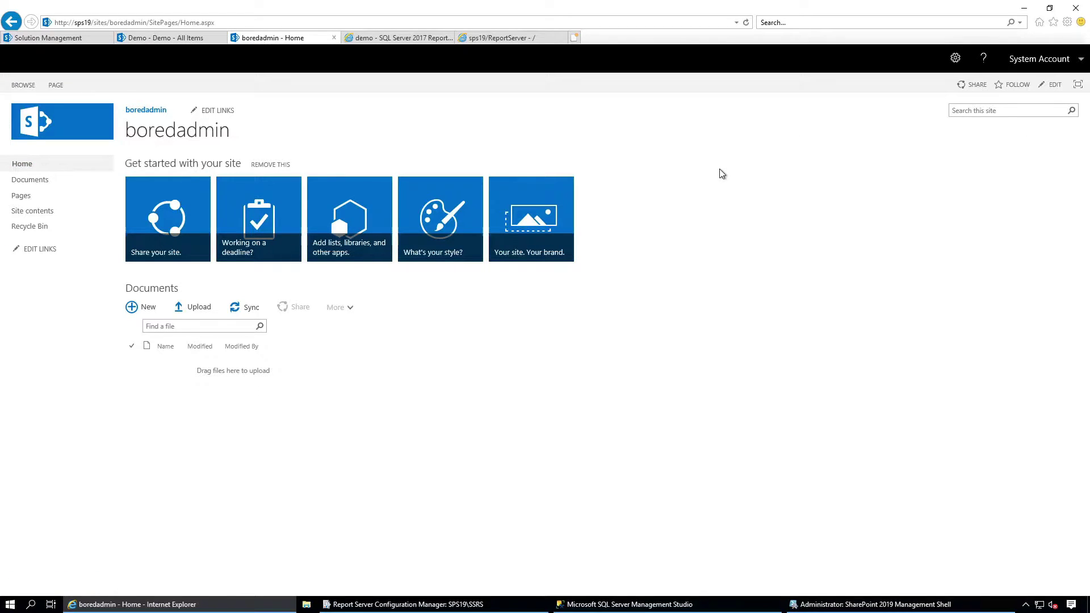
pyautogui.click(956, 58)
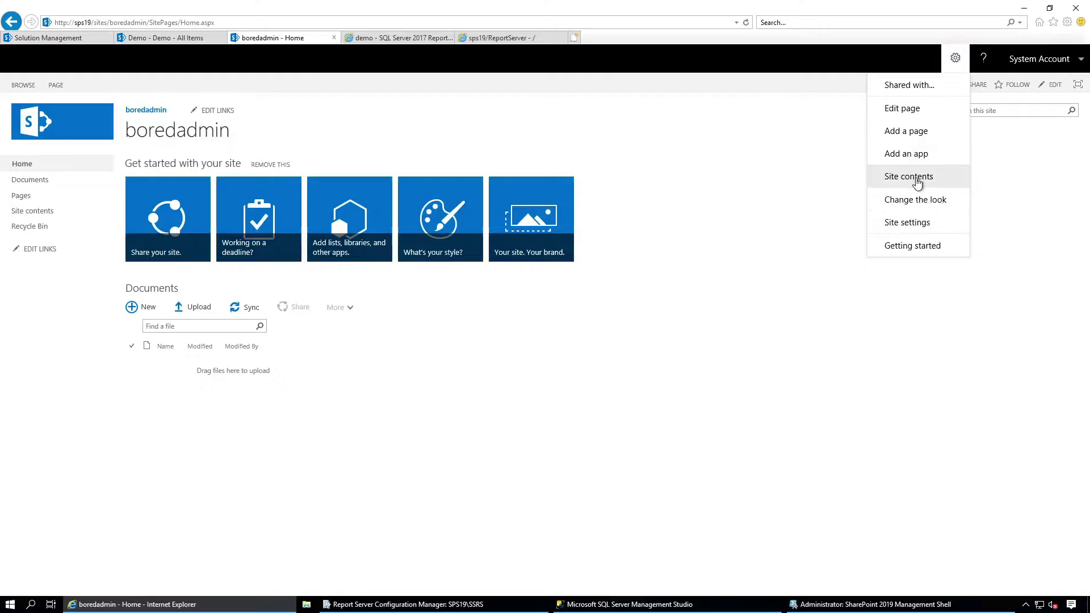
pyautogui.click(906, 227)
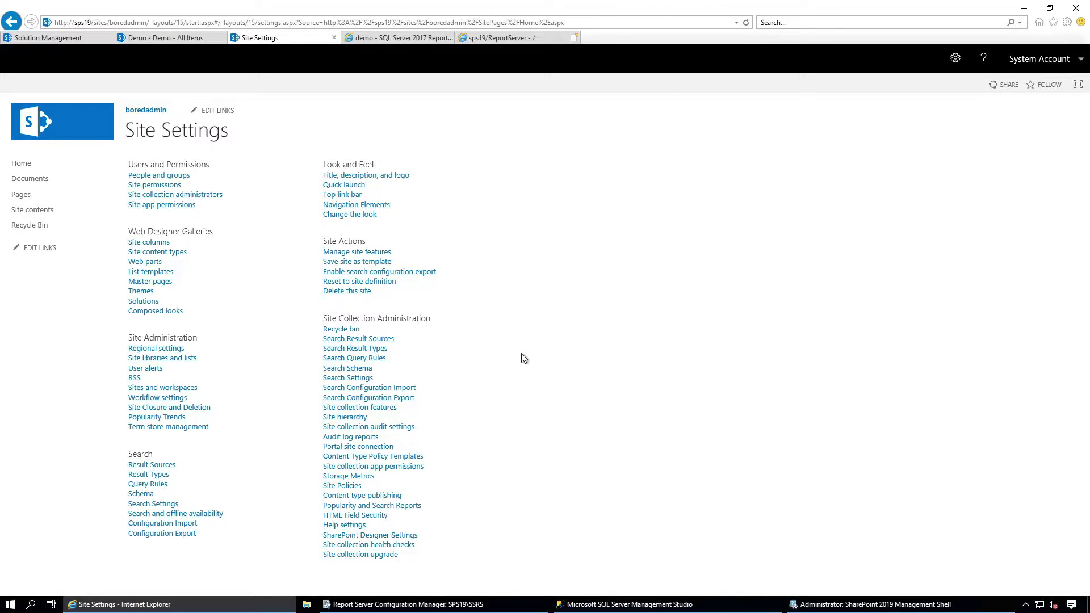
pyautogui.click(385, 410)
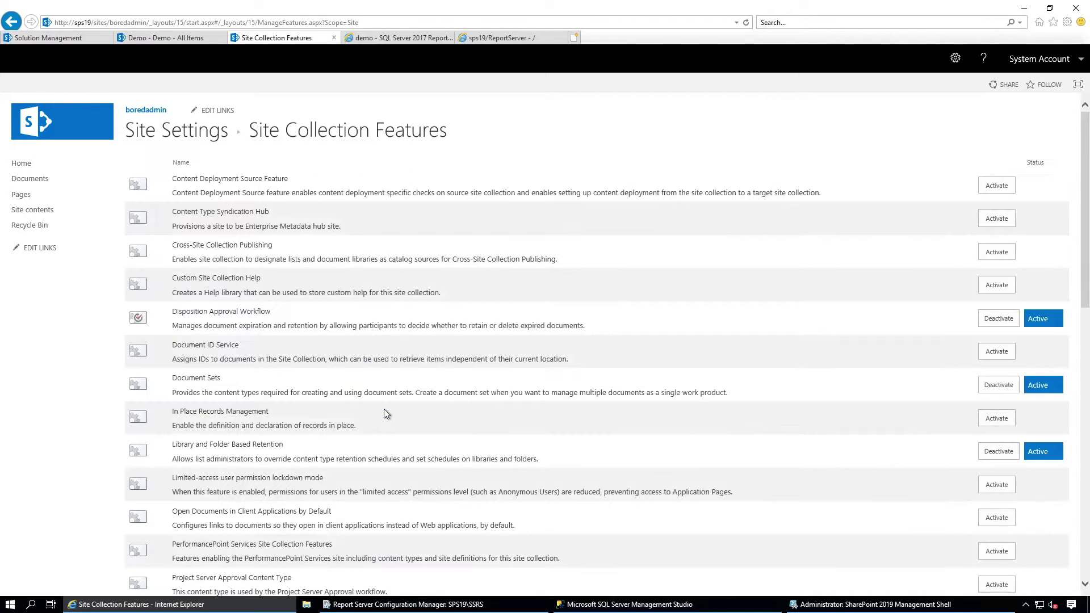
pyautogui.scroll(-3, 773, 363)
pyautogui.scroll(-3, 772, 362)
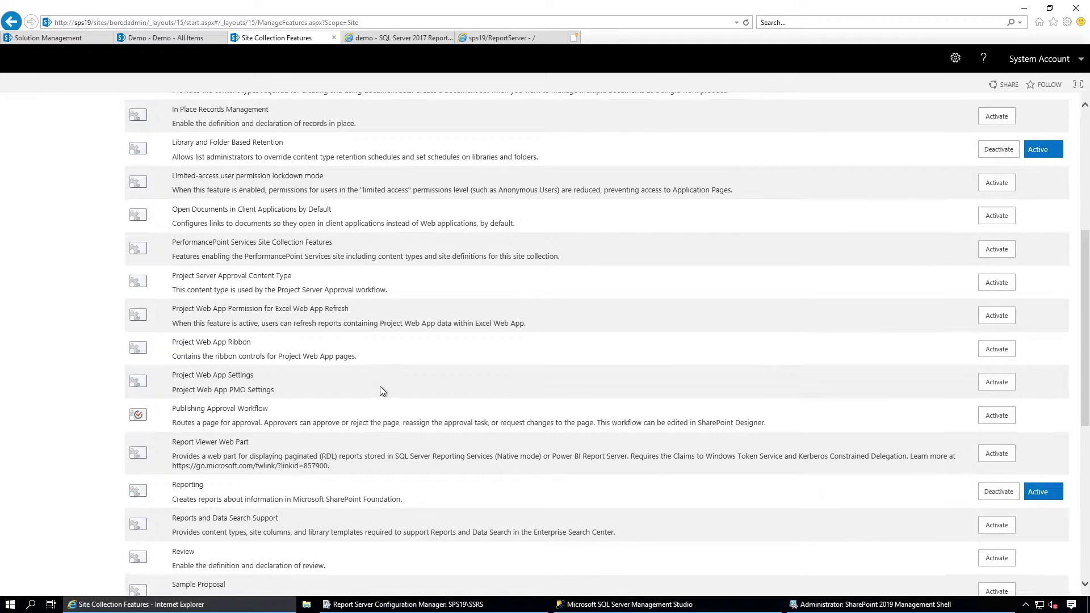
pyautogui.scroll(-1, 379, 386)
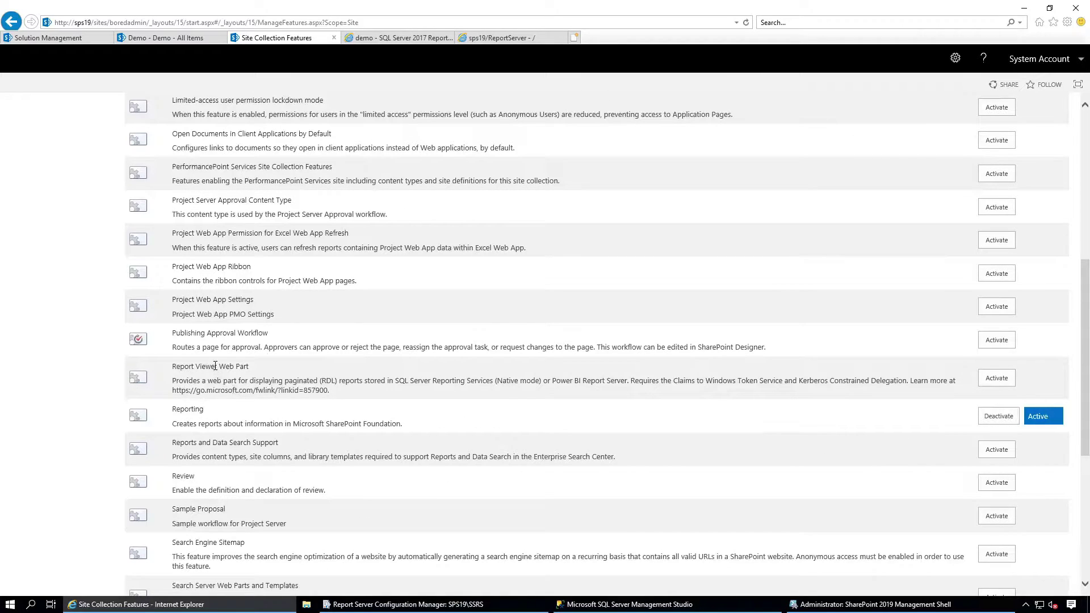
pyautogui.click(997, 378)
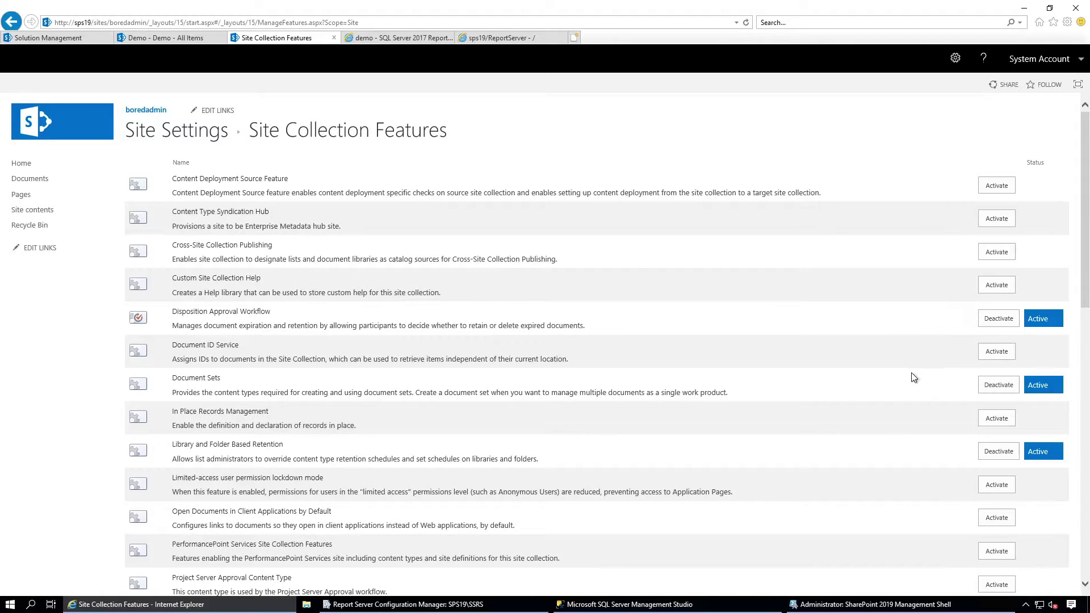
# Put the boredadmin home page in edit mode and delete its "Get started with your site" web part.
pyautogui.click(37, 170)
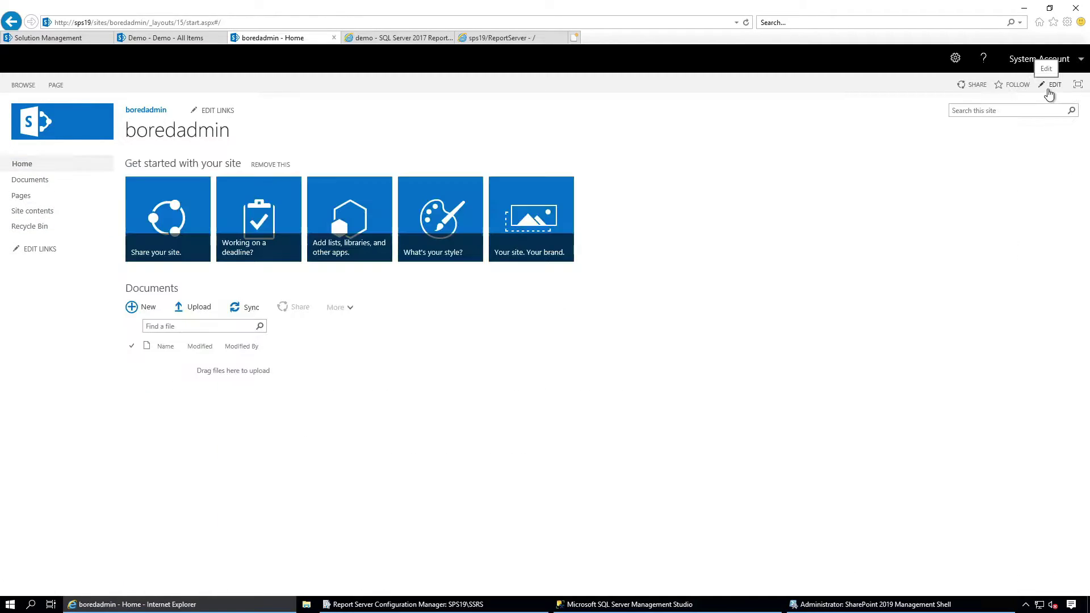
pyautogui.click(1047, 90)
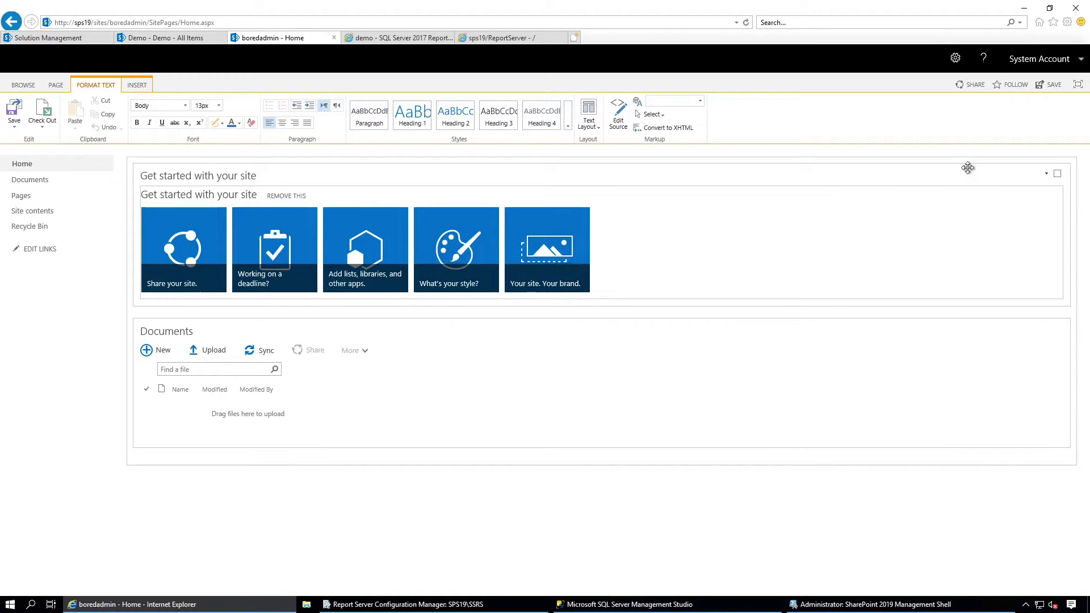
pyautogui.click(1046, 174)
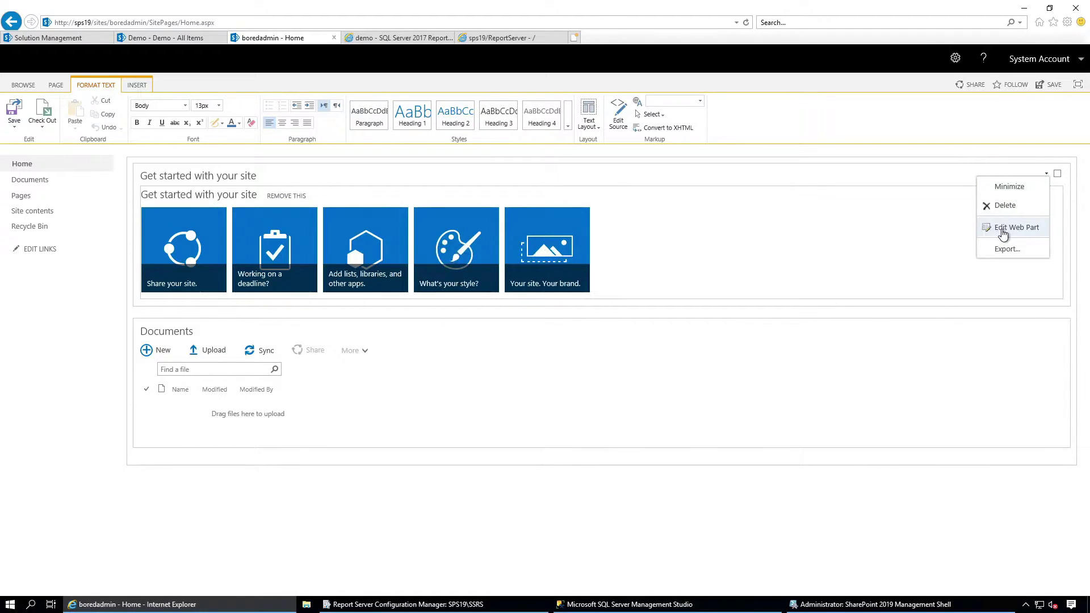
pyautogui.click(1003, 210)
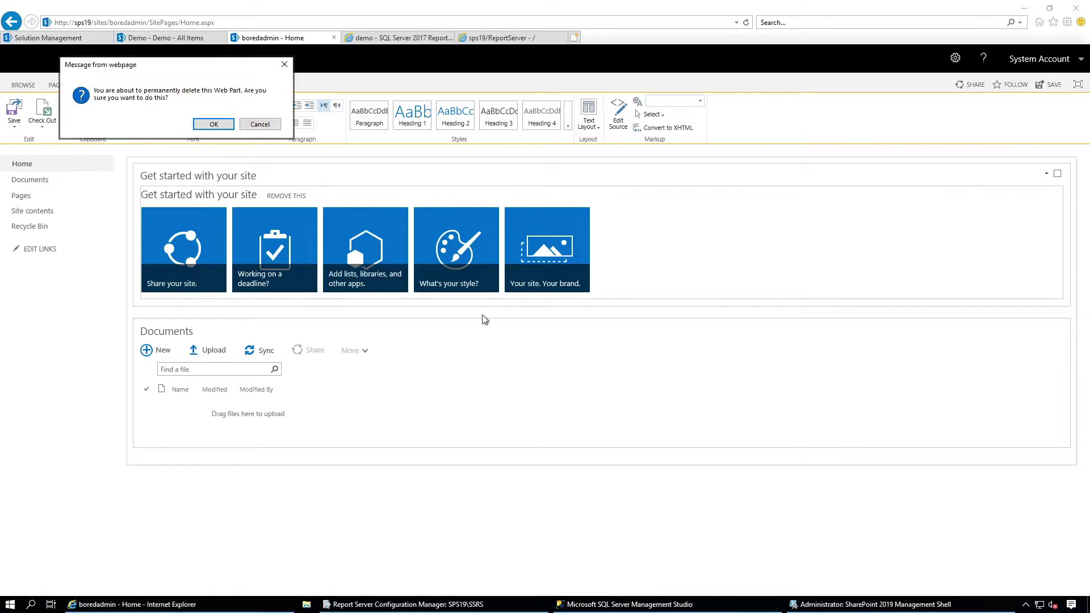
pyautogui.click(213, 125)
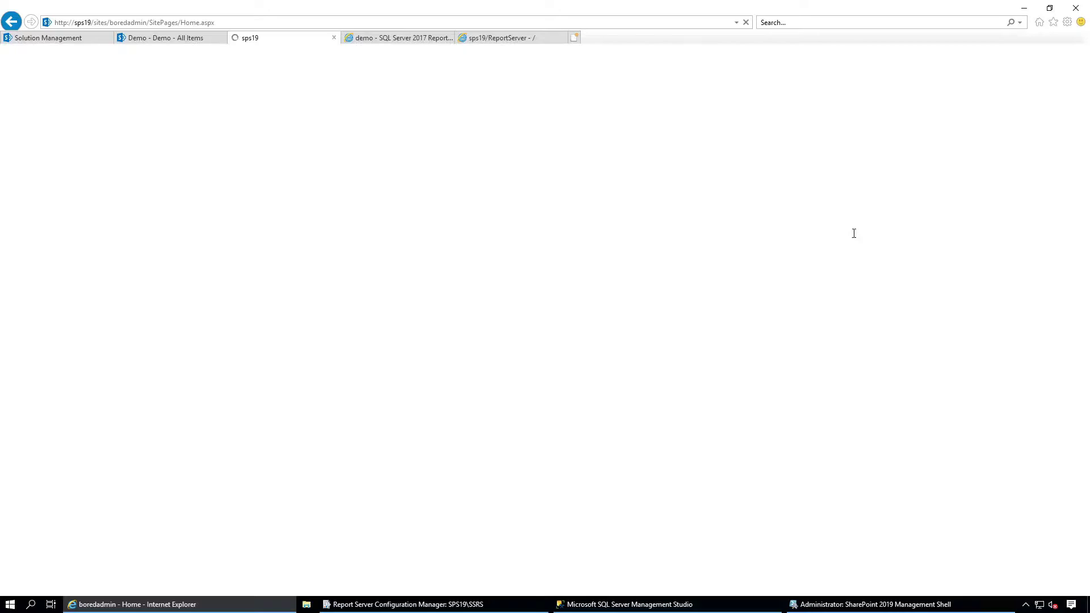
# Delete the Documents web part from the home page and confirm the permanent deletion.
pyautogui.click(1048, 175)
pyautogui.click(1004, 205)
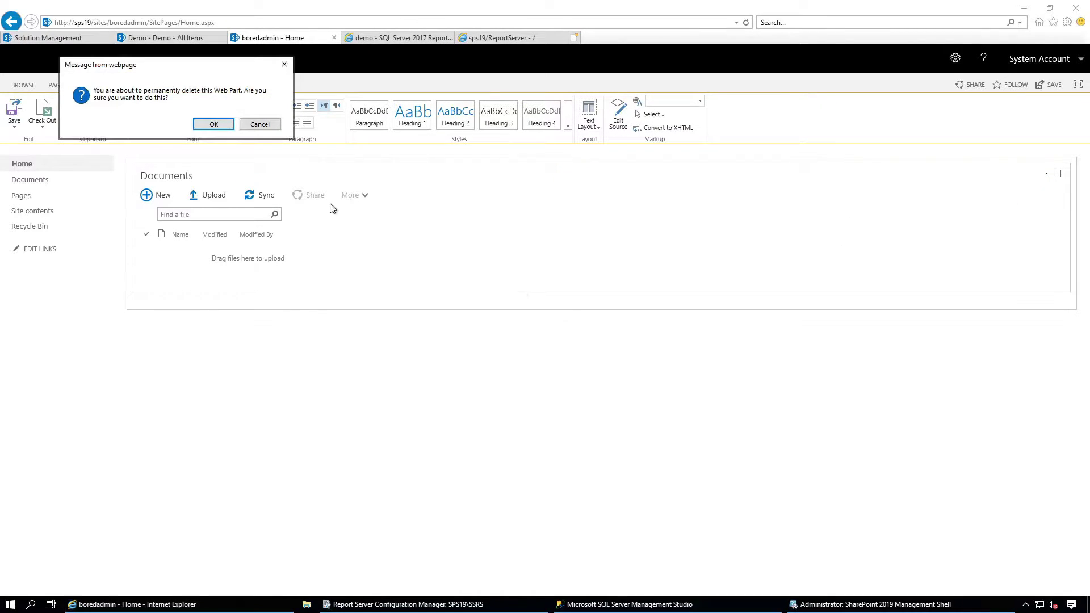
pyautogui.click(213, 124)
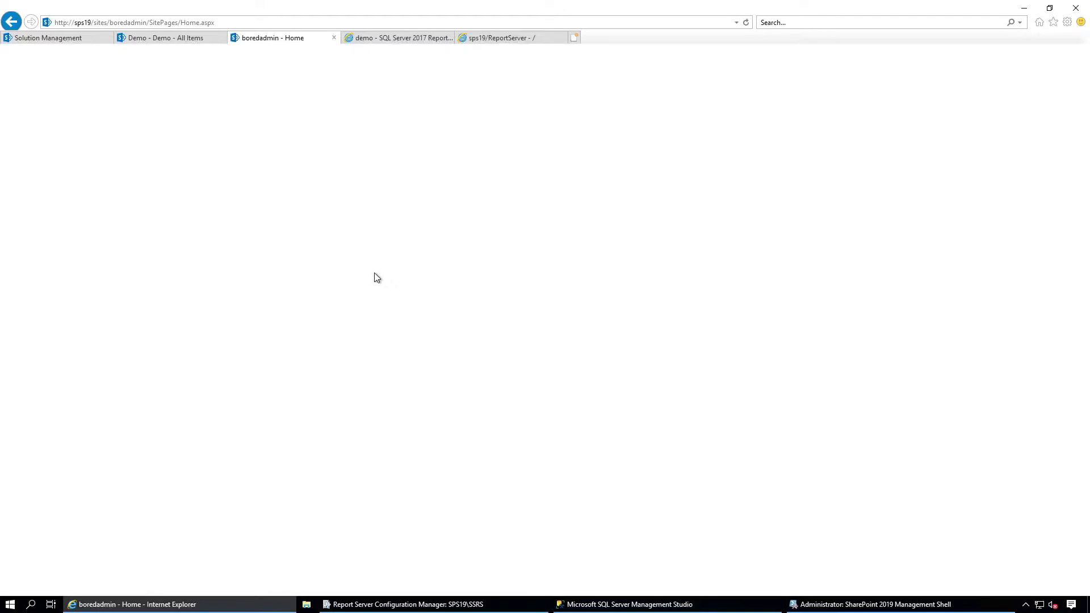
# Insert the Report Viewer web part from the SQL Server Reporting Services (Native mode) category into the home page.
pyautogui.click(343, 194)
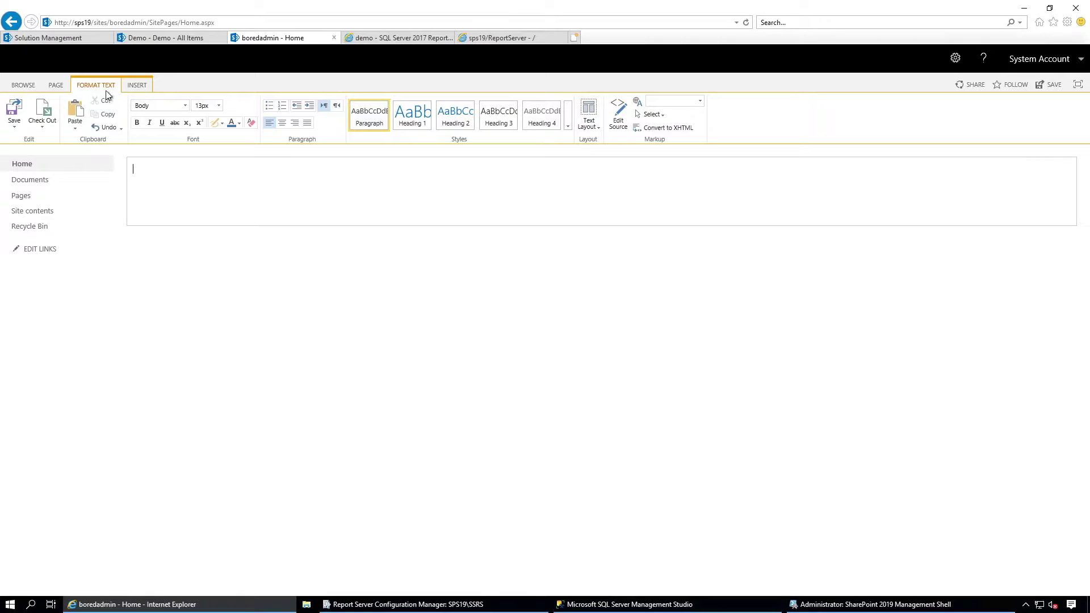
pyautogui.click(139, 86)
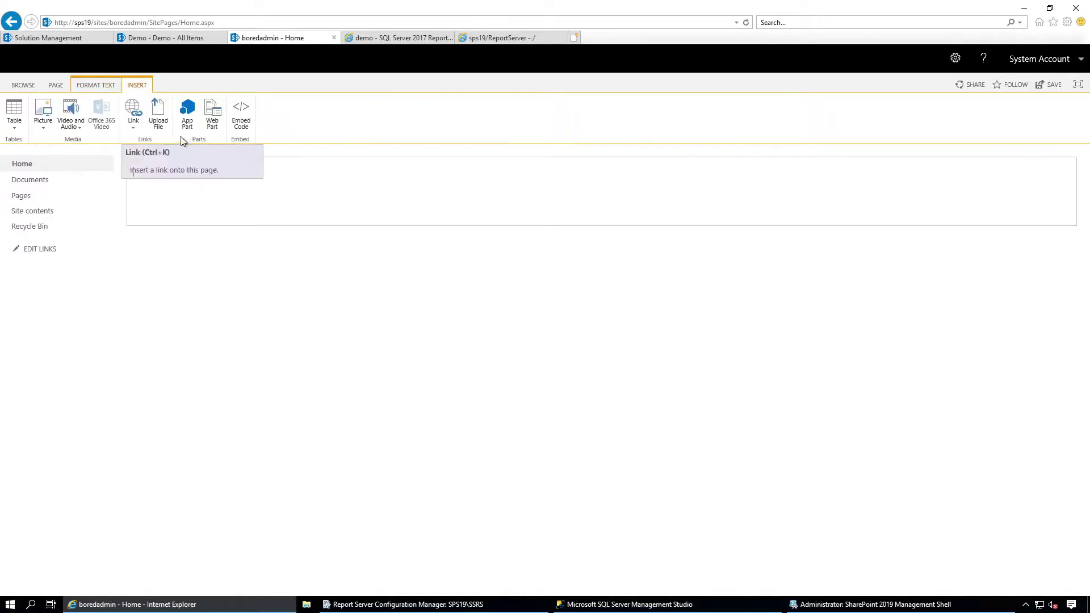
pyautogui.click(210, 117)
pyautogui.scroll(-3, 84, 227)
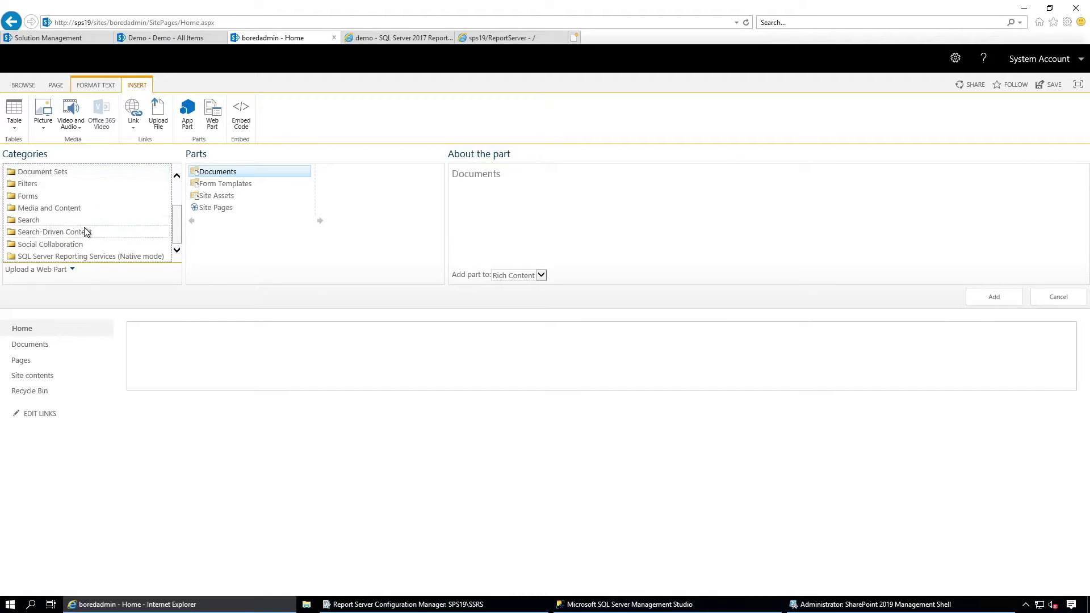
pyautogui.click(93, 257)
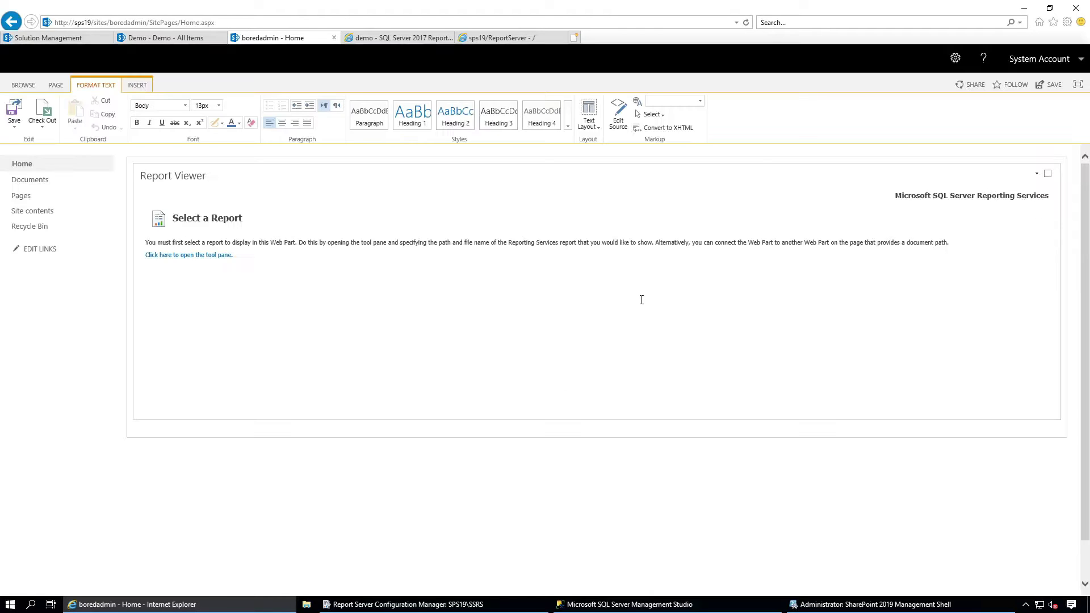
# Open the Report Viewer web part's properties, then reload the report server page and copy its address.
pyautogui.click(1038, 175)
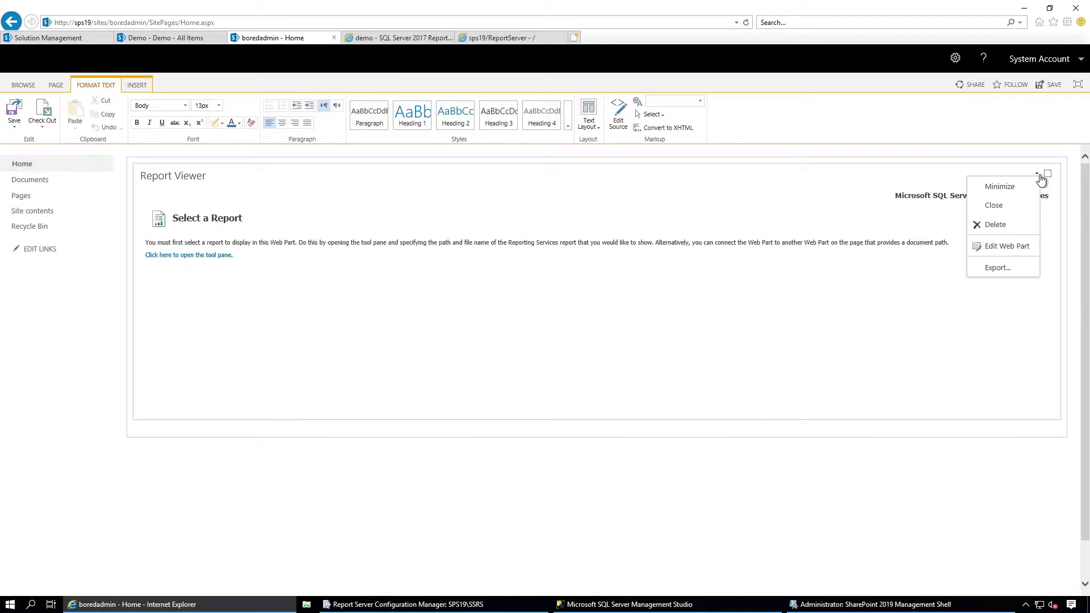
pyautogui.click(1015, 250)
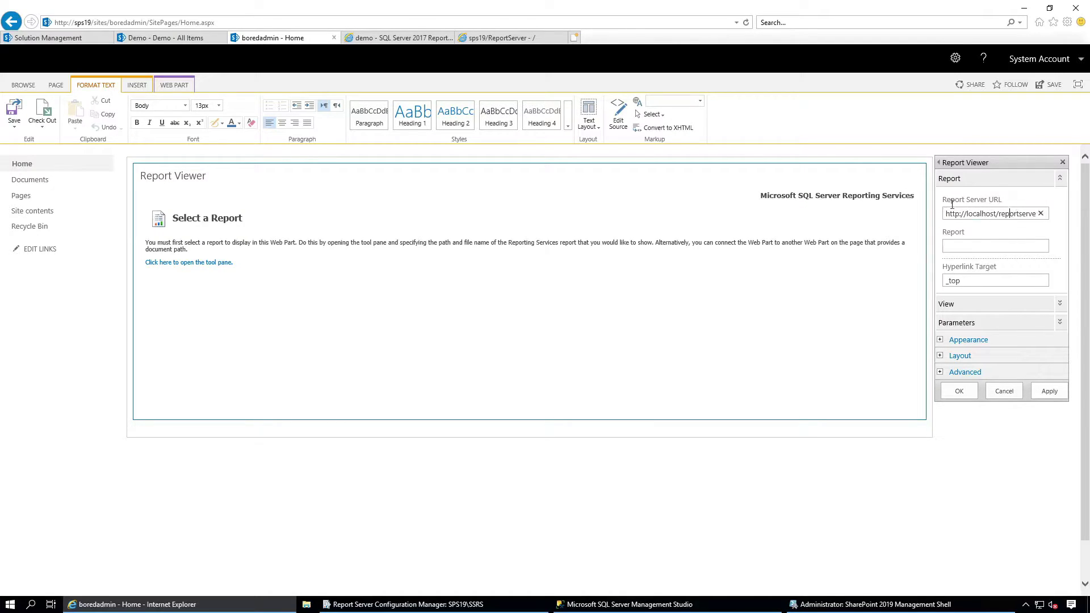
pyautogui.click(501, 38)
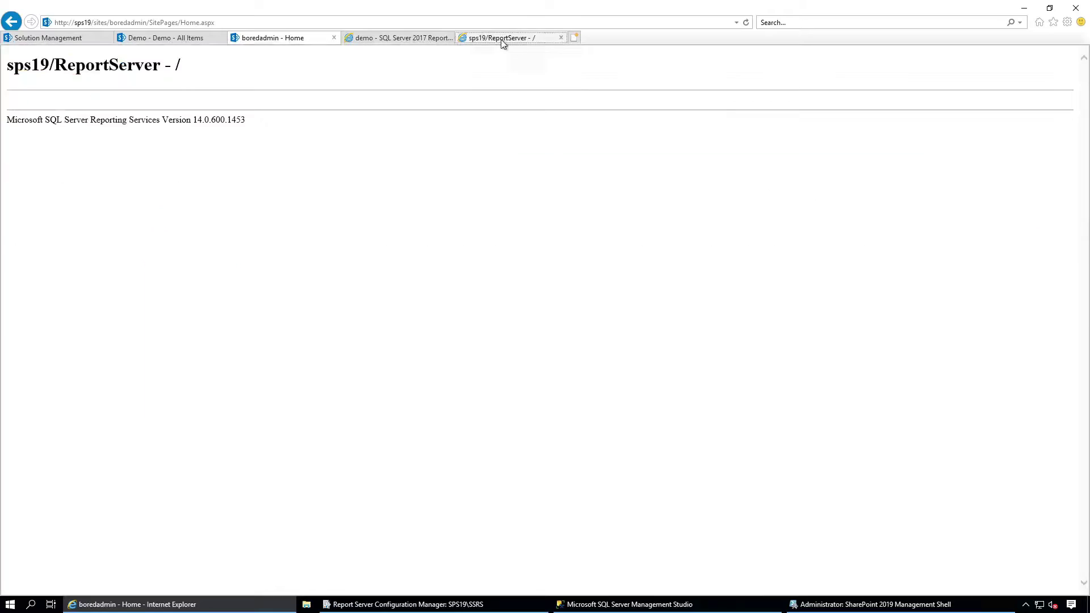
pyautogui.click(208, 20)
pyautogui.press('Return')
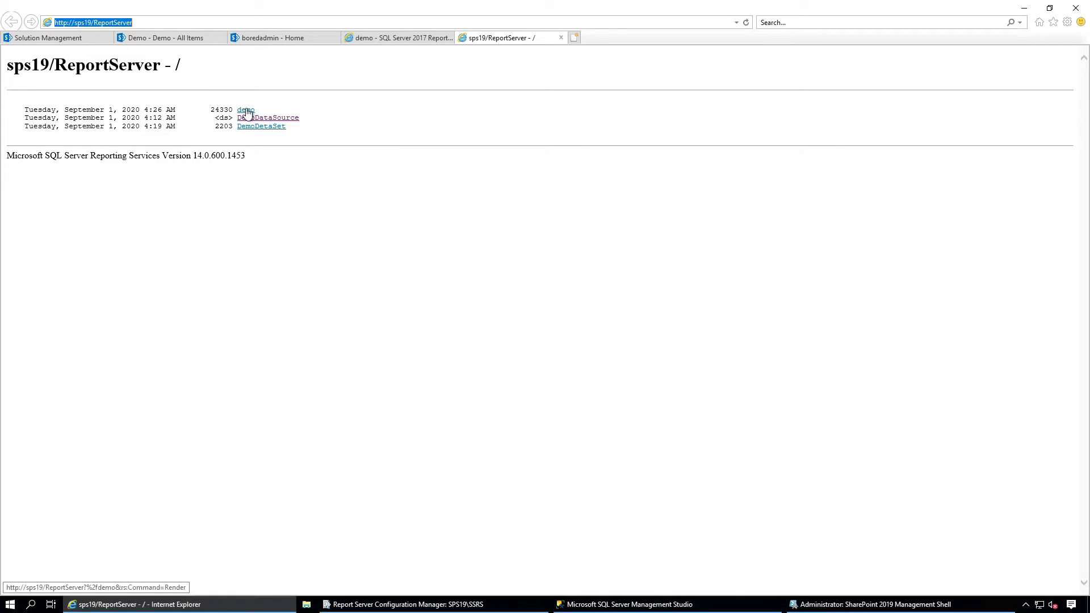
pyautogui.rightClick(104, 21)
pyautogui.click(131, 56)
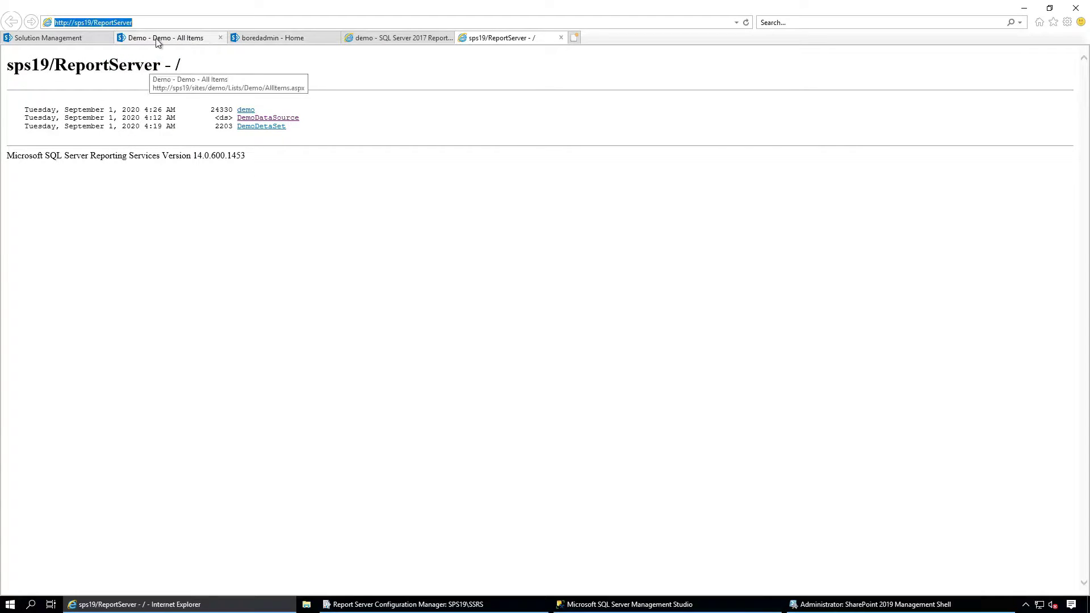
pyautogui.click(159, 40)
pyautogui.click(254, 39)
pyautogui.click(979, 213)
pyautogui.doubleClick(978, 213)
pyautogui.hotkey('ctrl', 'a')
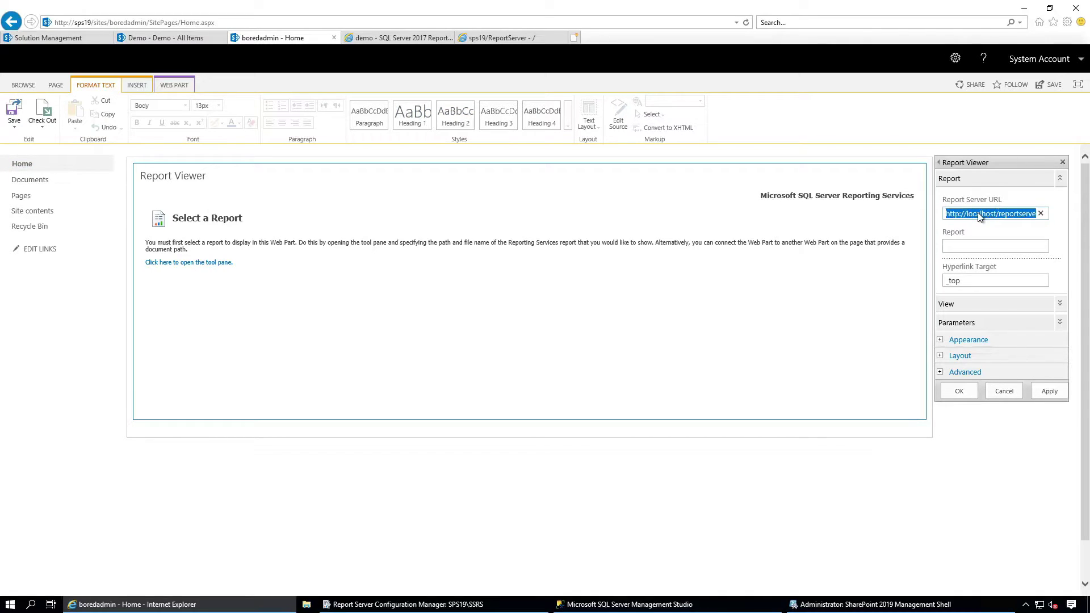
pyautogui.hotkey('ctrl', 'v')
# Set the web part's Report path to /demo, matching the report on the report server, and apply the settings.
pyautogui.click(978, 245)
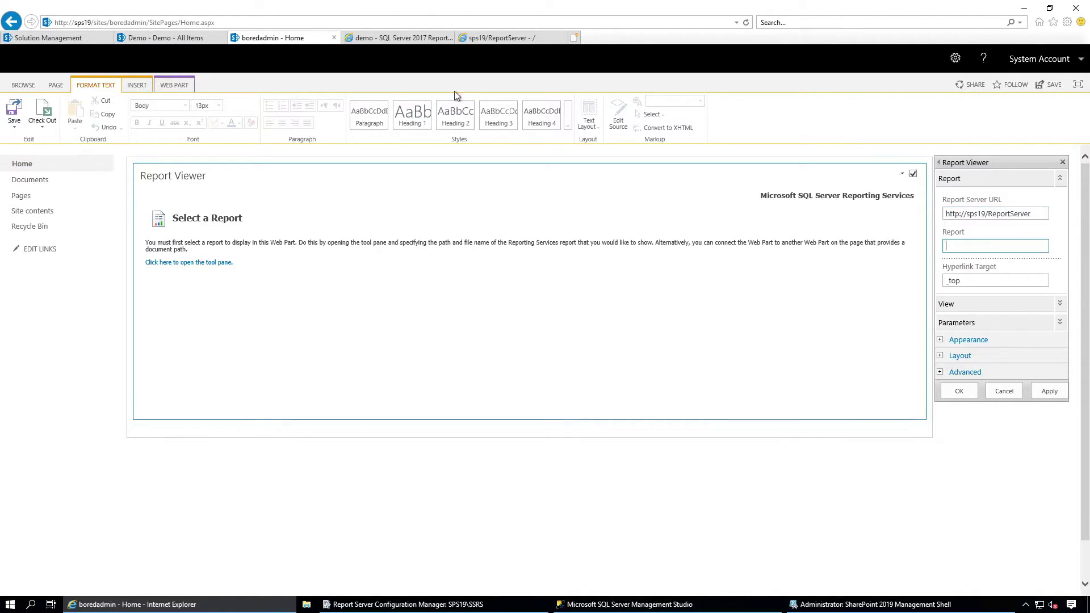
pyautogui.click(501, 38)
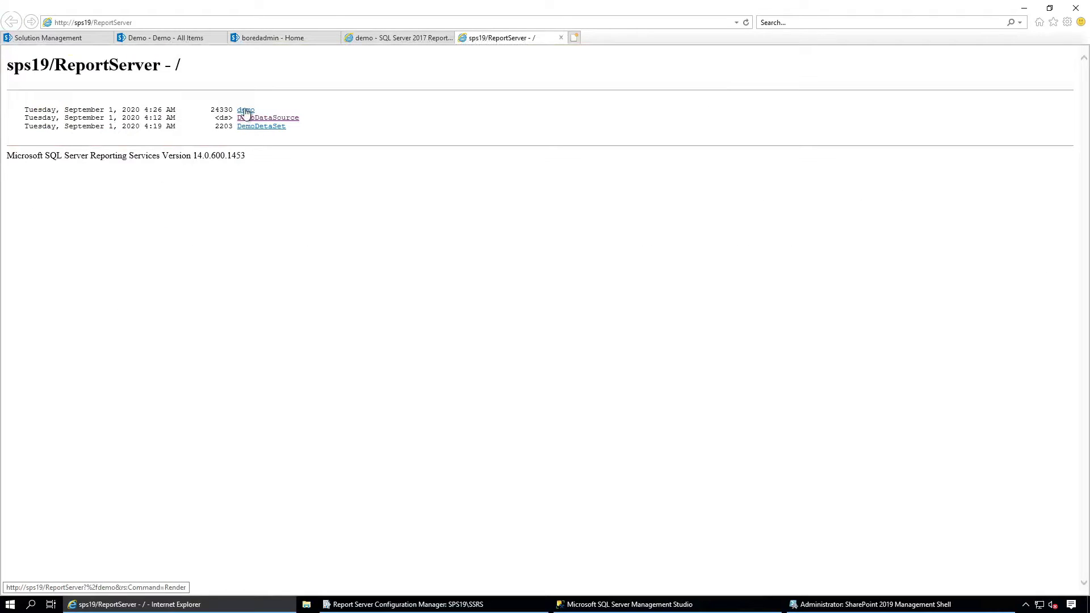
pyautogui.click(143, 38)
pyautogui.click(269, 38)
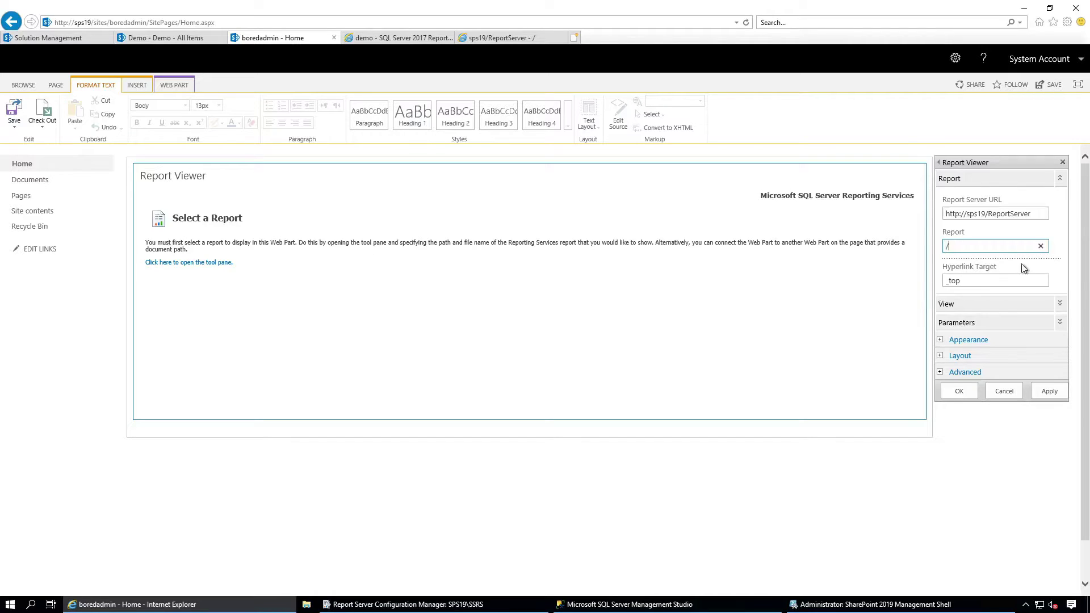
pyautogui.click(1033, 216)
pyautogui.click(979, 249)
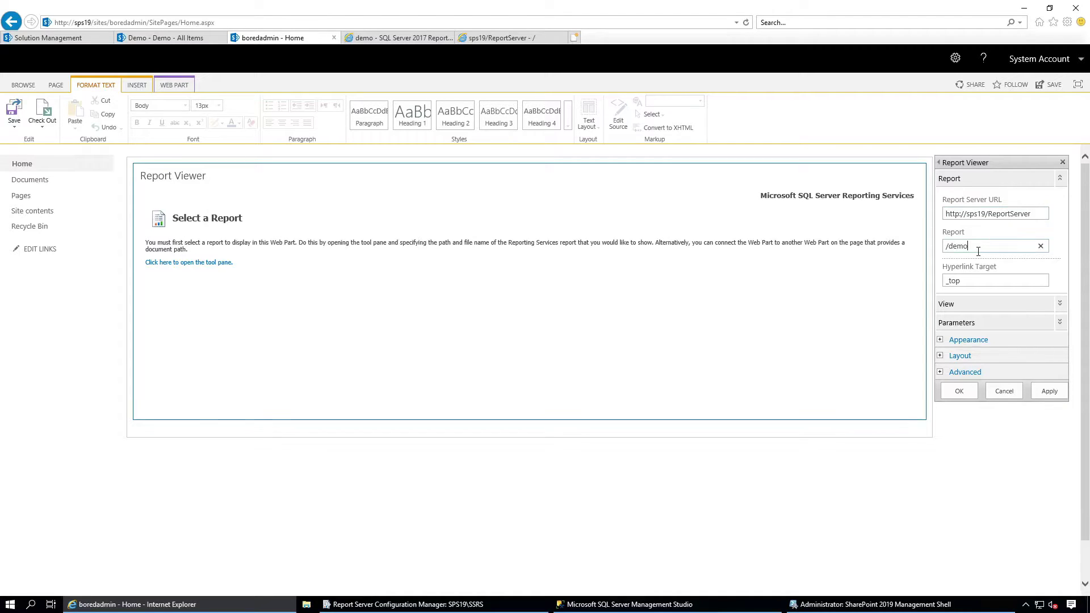
pyautogui.click(1049, 391)
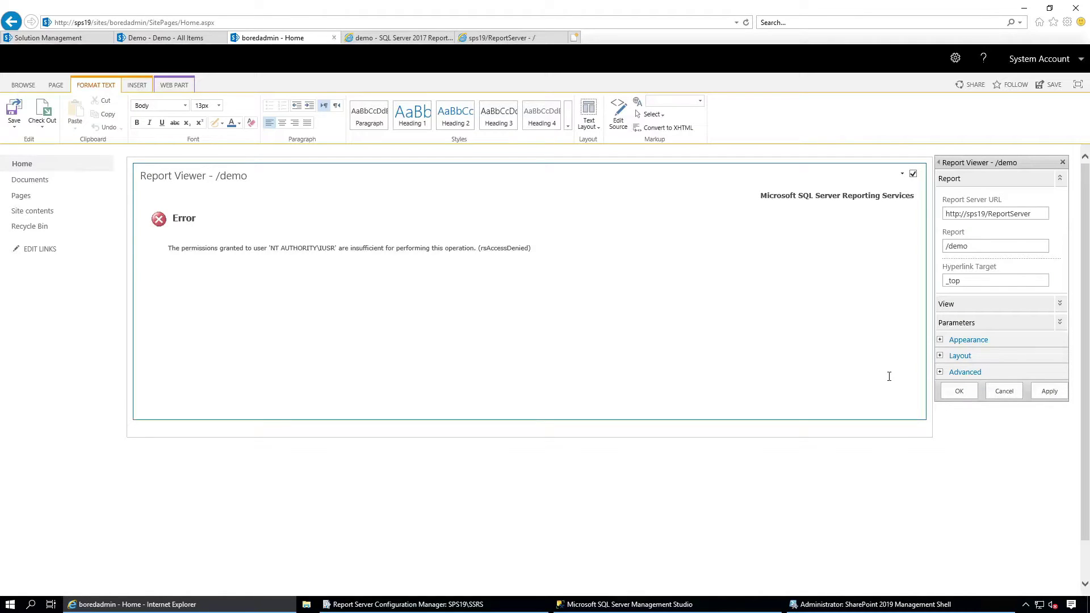
pyautogui.click(956, 392)
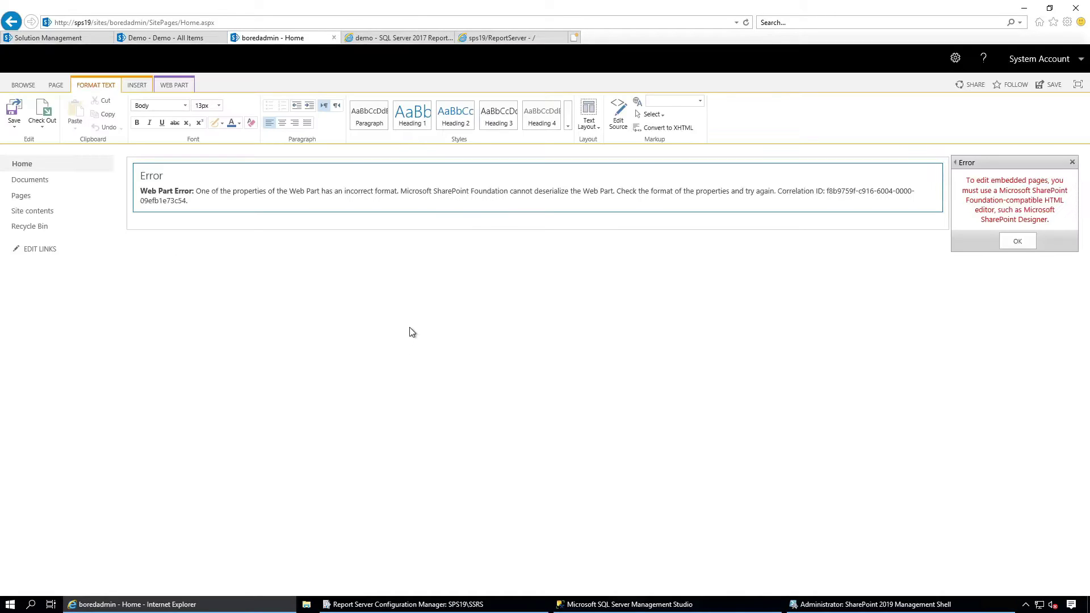
pyautogui.click(1013, 244)
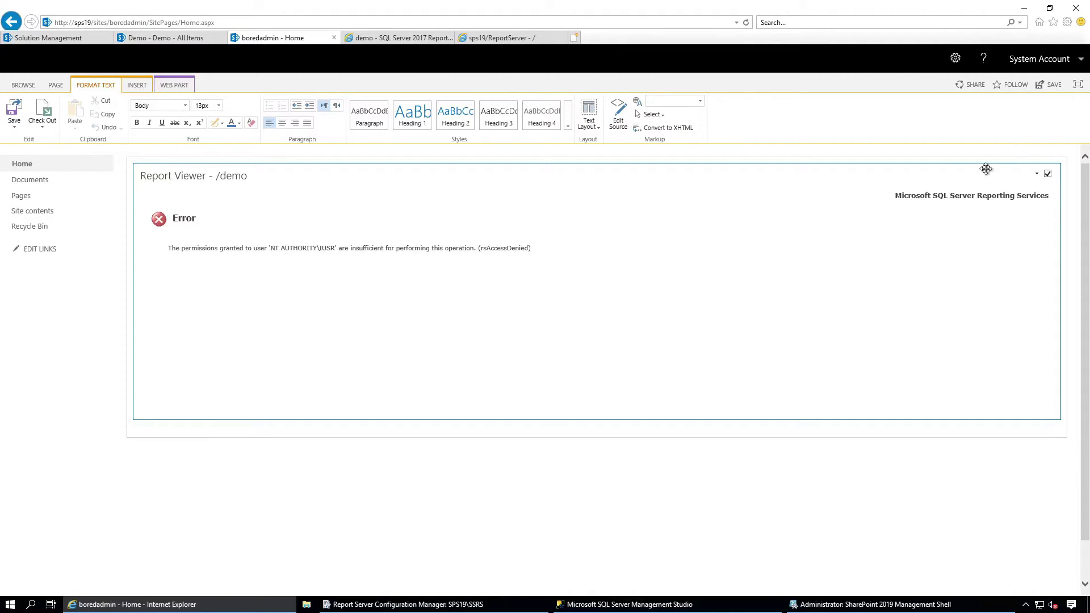
# Reopen the web part's properties, try to load the report parameters, and copy the account name from the permission error.
pyautogui.click(1036, 174)
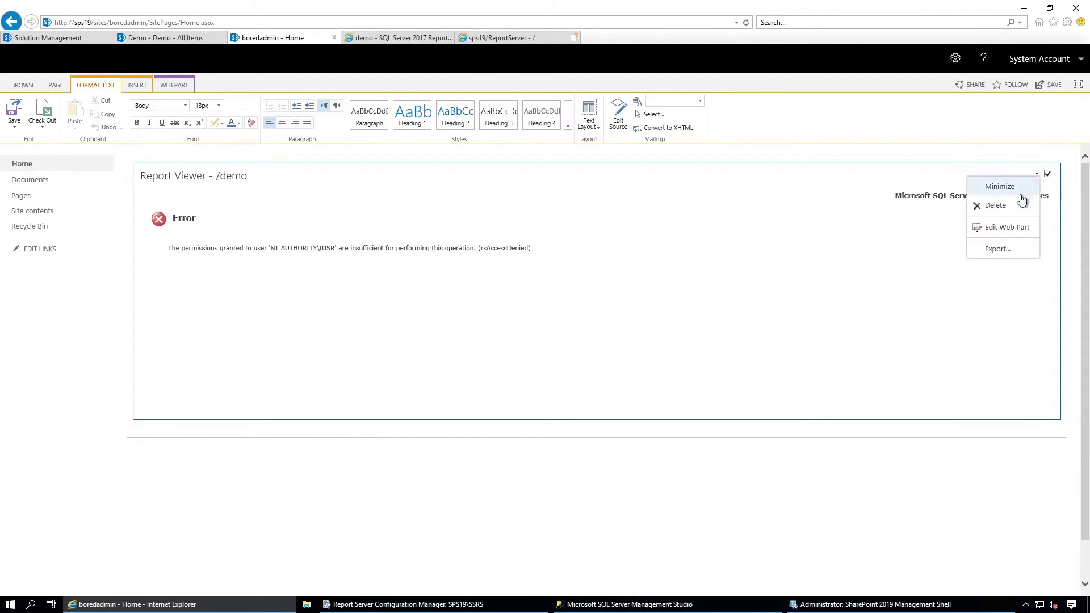
pyautogui.click(1012, 227)
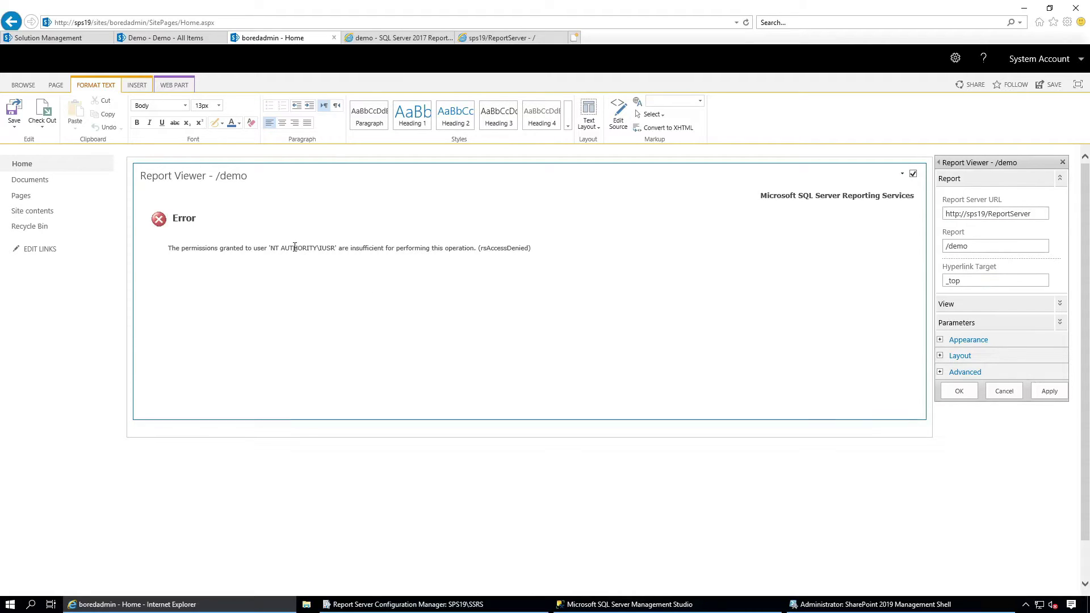
pyautogui.click(1048, 389)
pyautogui.click(1059, 322)
pyautogui.click(988, 400)
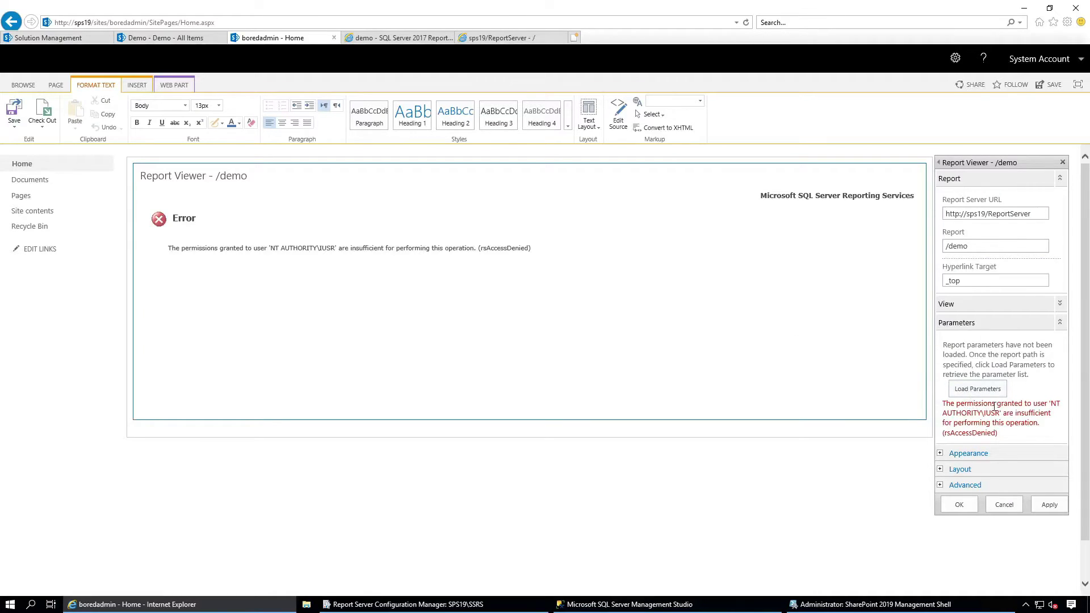
pyautogui.moveTo(1051, 403); pyautogui.dragTo(1002, 413)
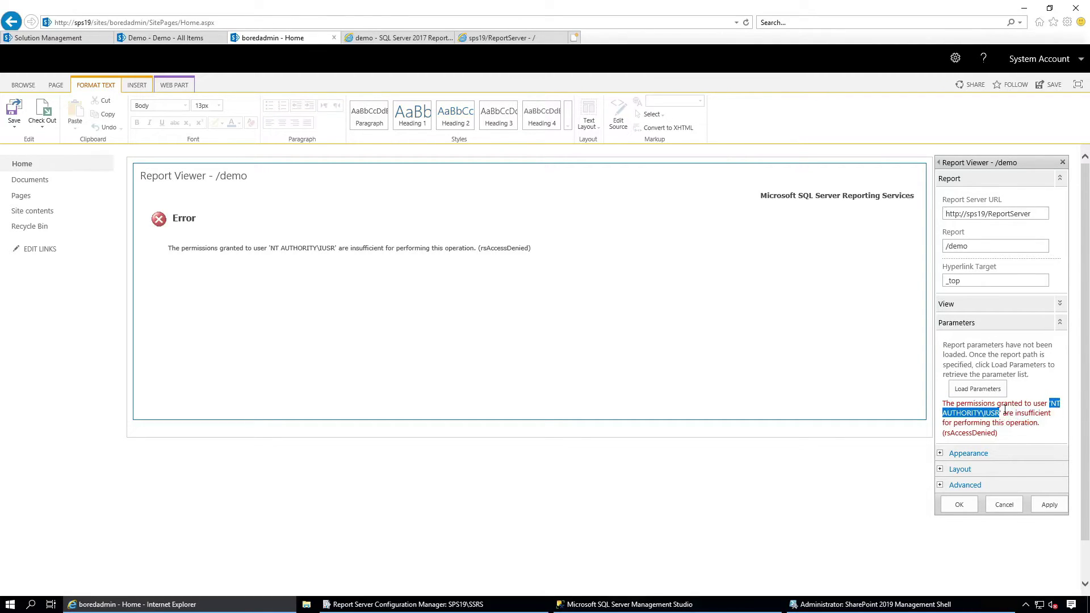
# Open the demo report's security settings in the Reporting Services portal and customize them separately from the Home parent item.
pyautogui.click(175, 40)
pyautogui.click(398, 37)
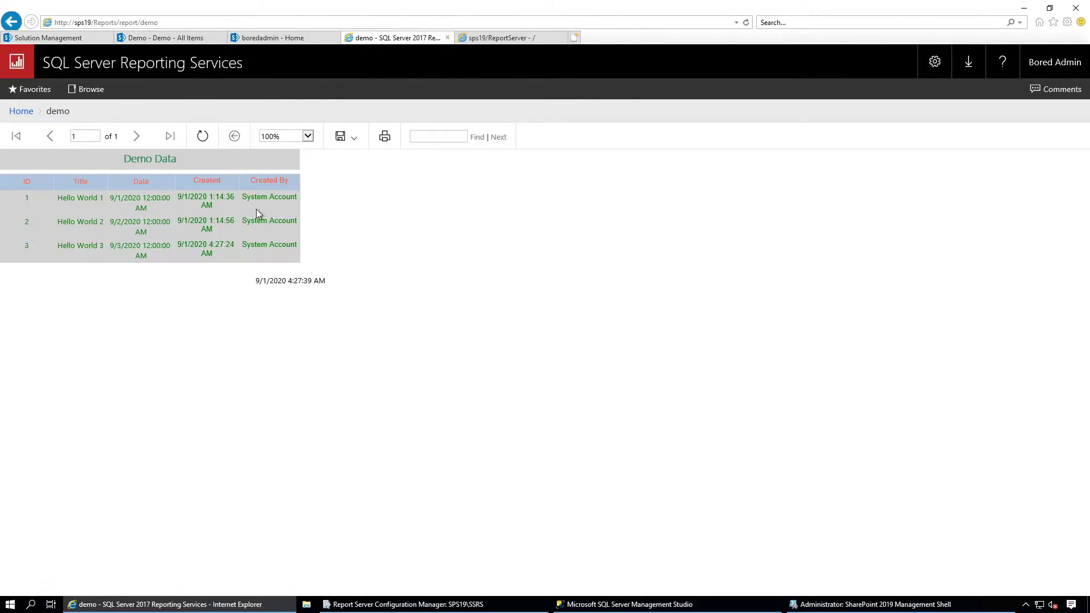
pyautogui.click(21, 112)
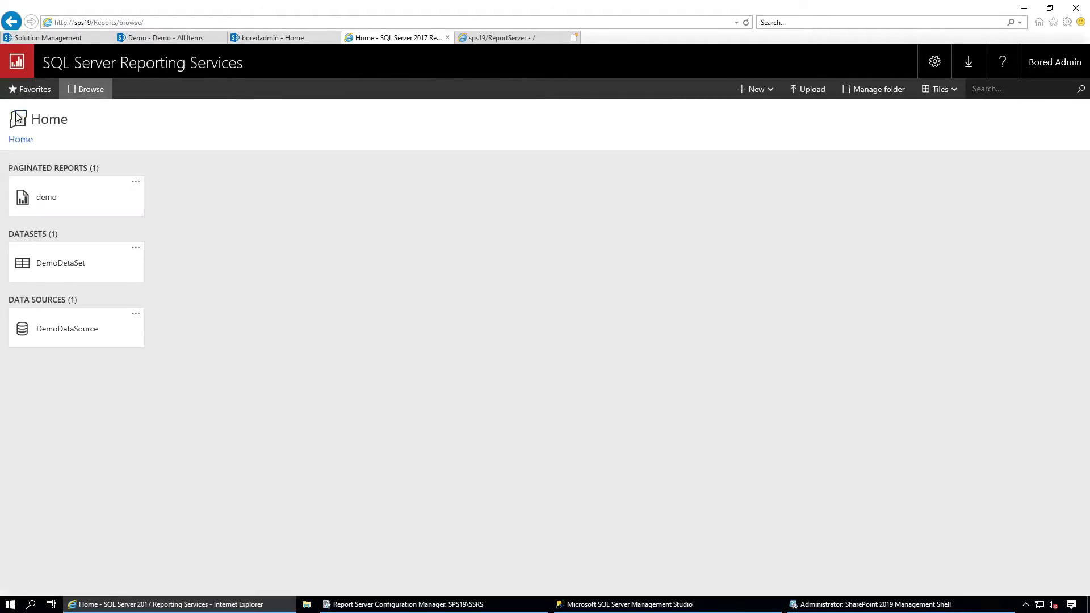
pyautogui.click(135, 184)
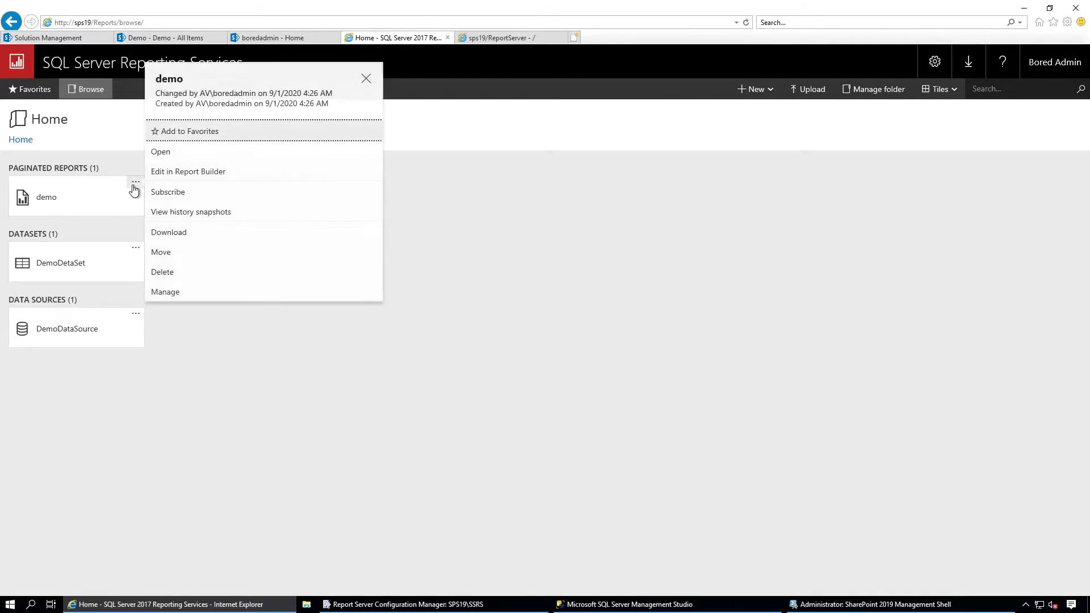
pyautogui.click(195, 290)
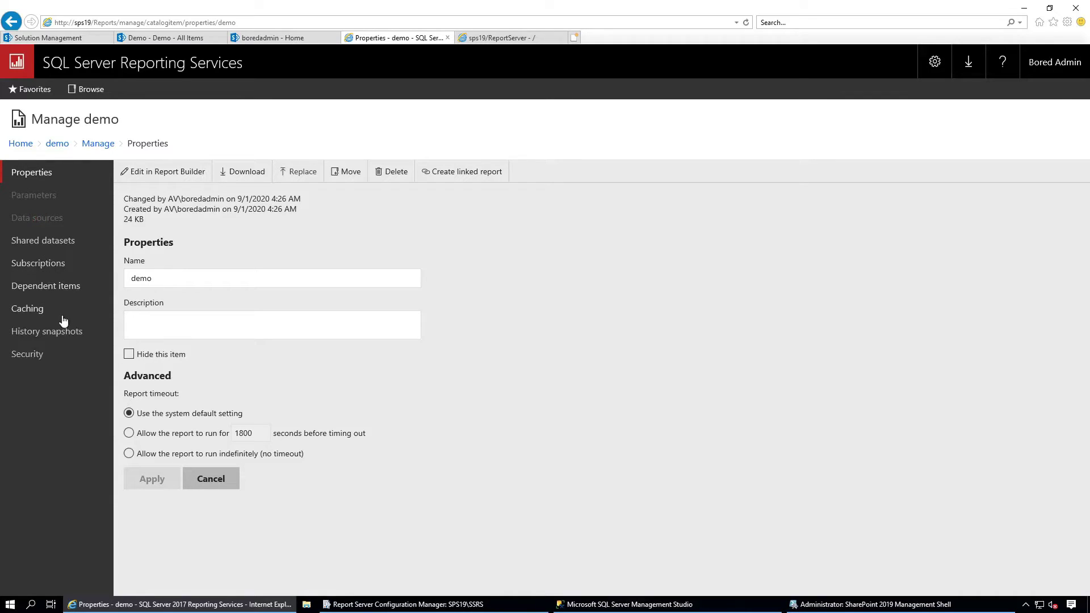
pyautogui.click(37, 355)
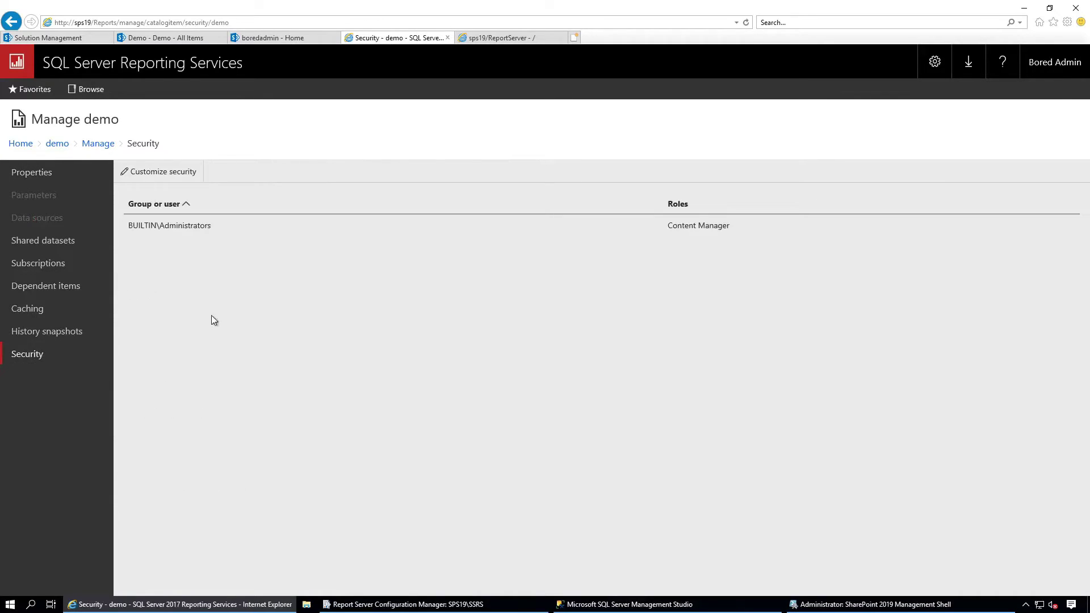
pyautogui.click(149, 173)
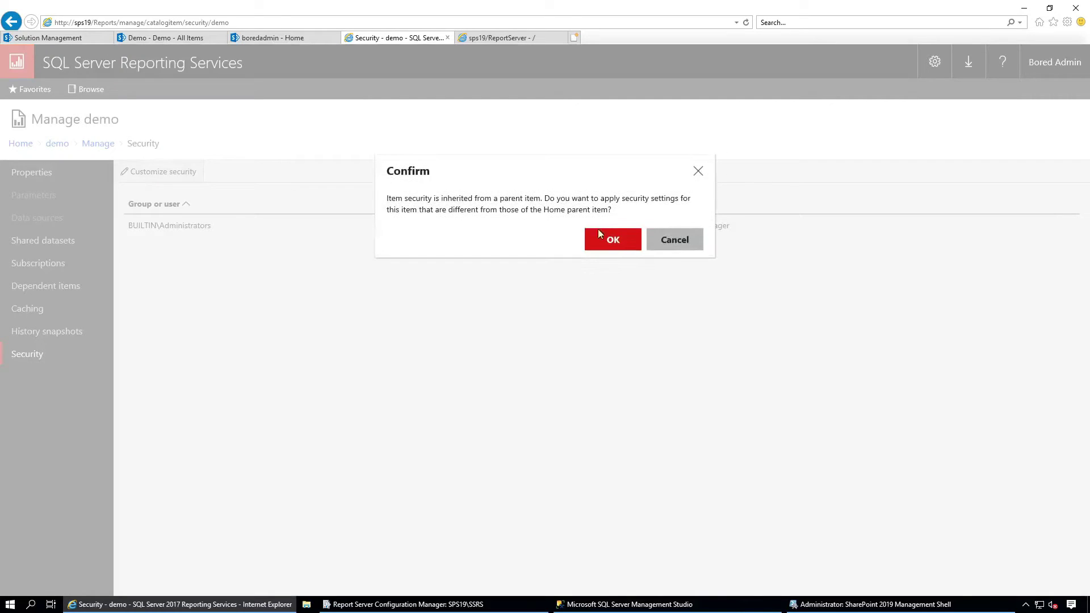
pyautogui.click(616, 239)
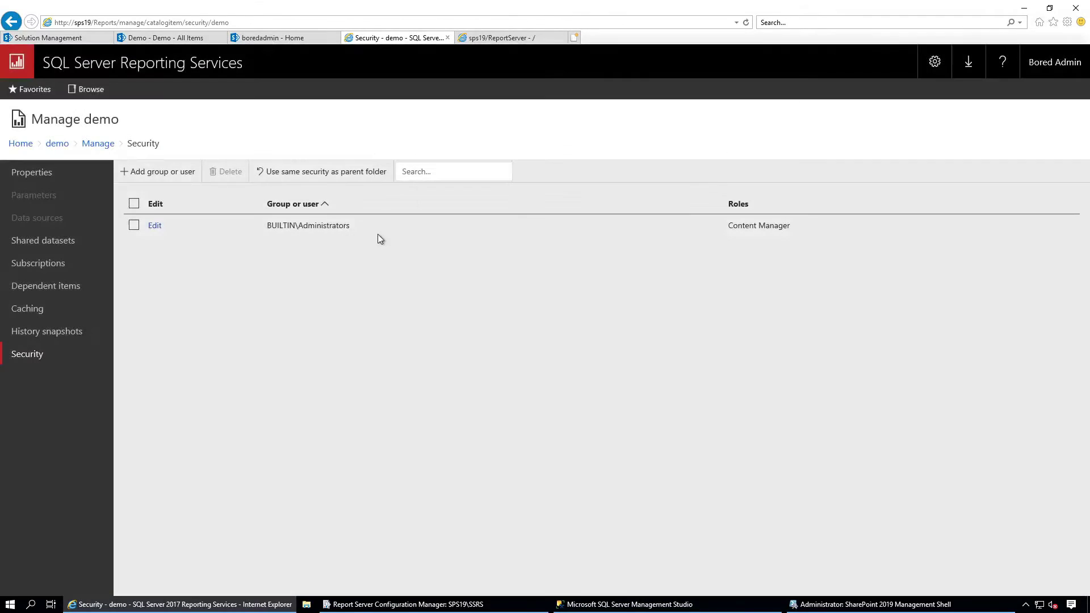
# Add a role assignment on the demo report granting NT AUTHORITY\IUSR the Browser role.
pyautogui.click(161, 177)
pyautogui.click(212, 195)
pyautogui.hotkey('ctrl', 'v')
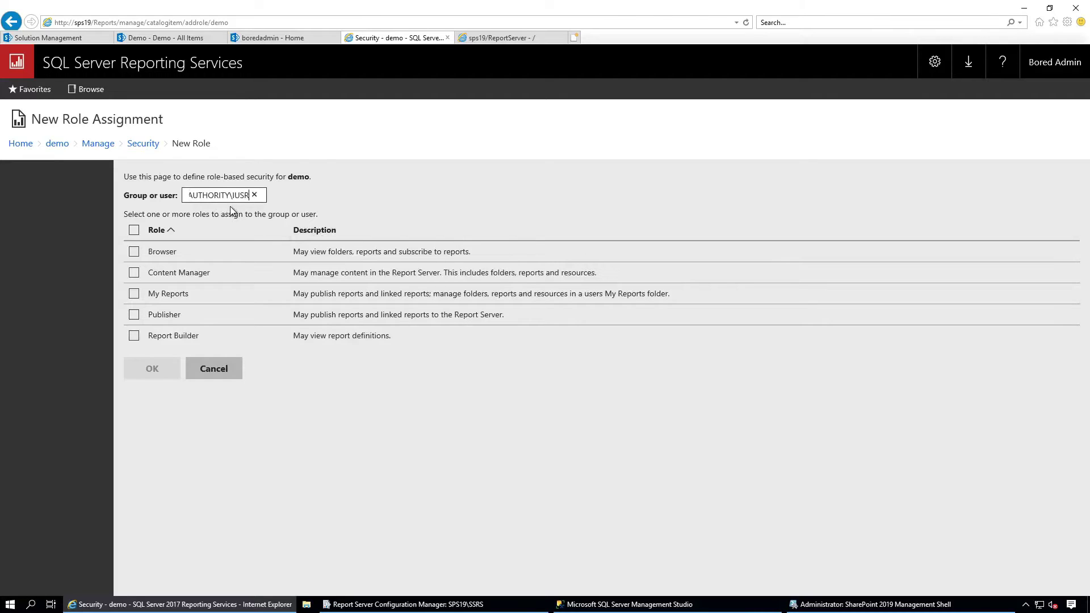
pyautogui.press('Home')
pyautogui.press('Down')
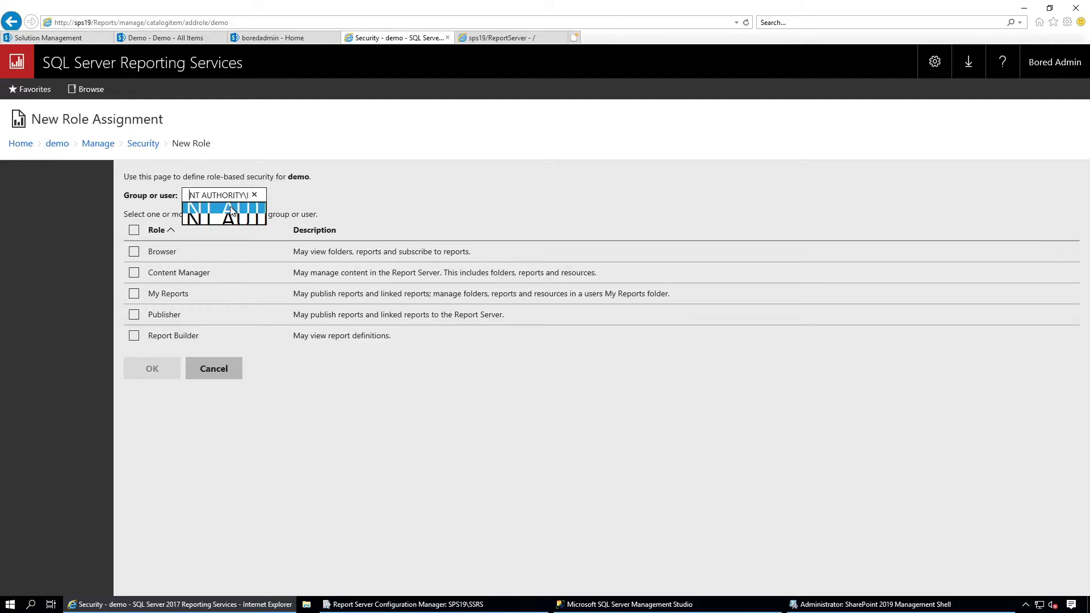
pyautogui.press('End')
pyautogui.click(312, 384)
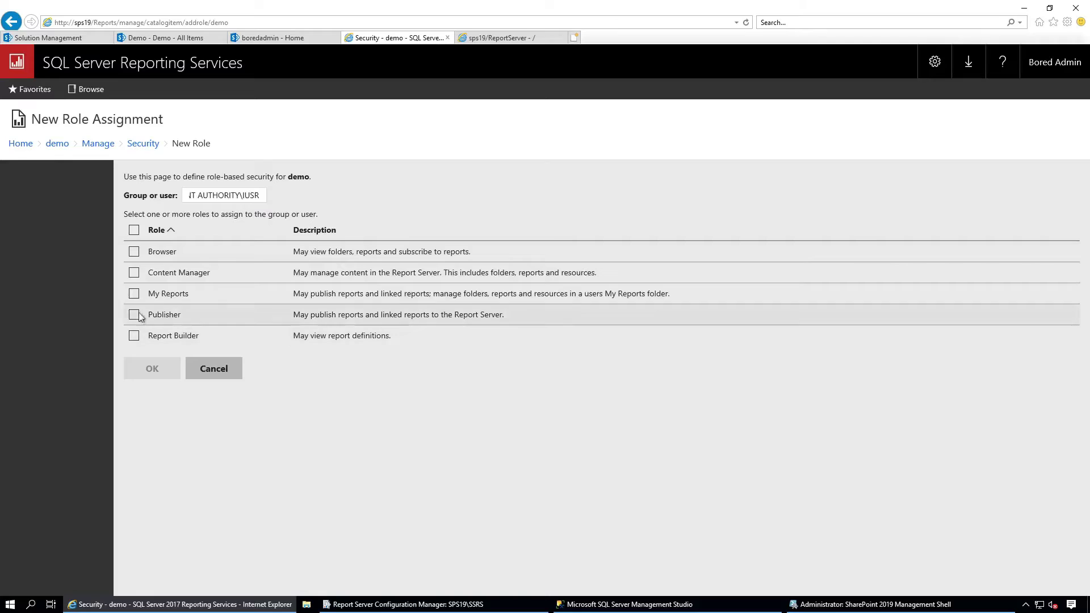
pyautogui.click(135, 253)
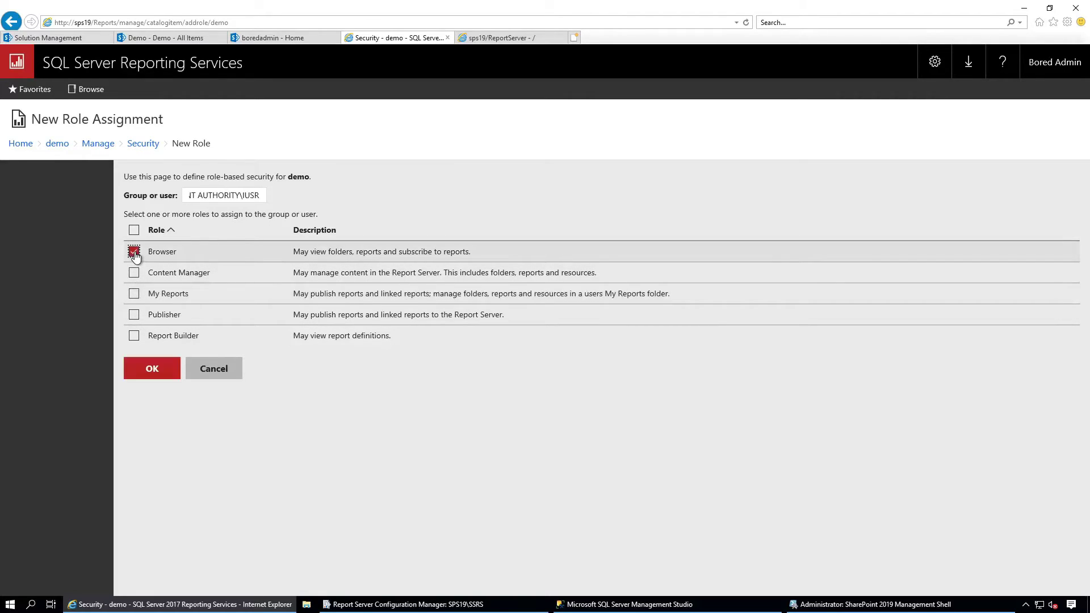
pyautogui.click(152, 370)
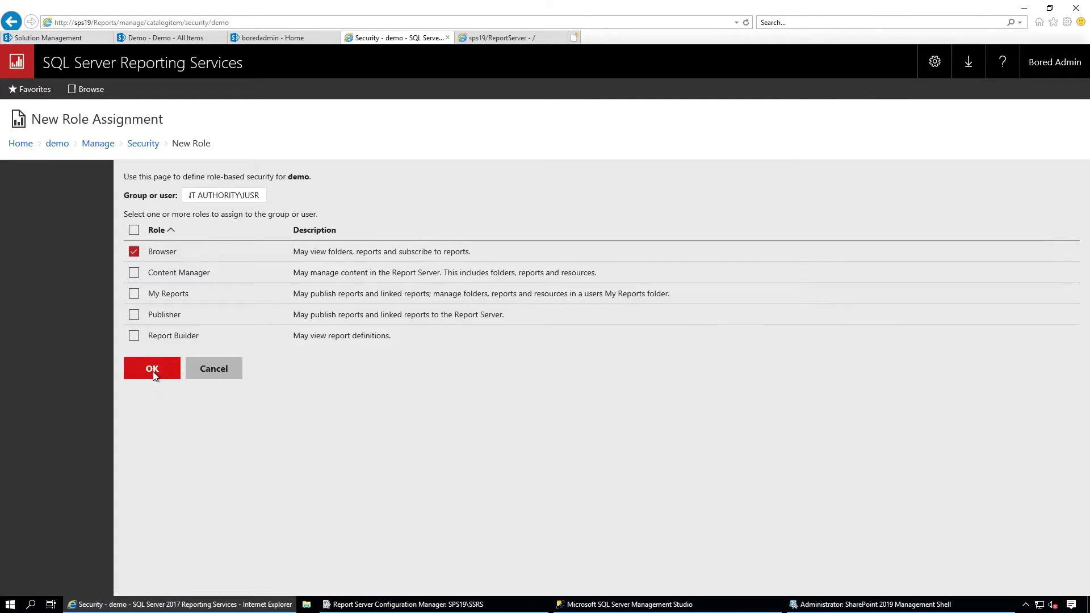
# Return to the boredadmin home page and reapply the Report Viewer web part's settings to test the report's access.
pyautogui.click(497, 37)
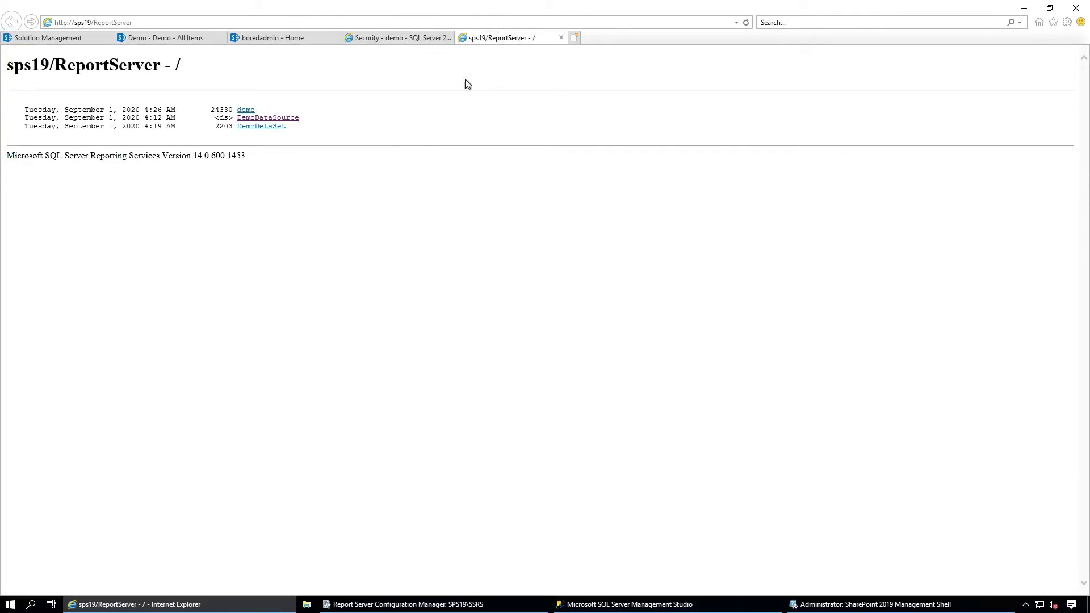
pyautogui.click(289, 38)
pyautogui.click(1048, 506)
pyautogui.click(960, 505)
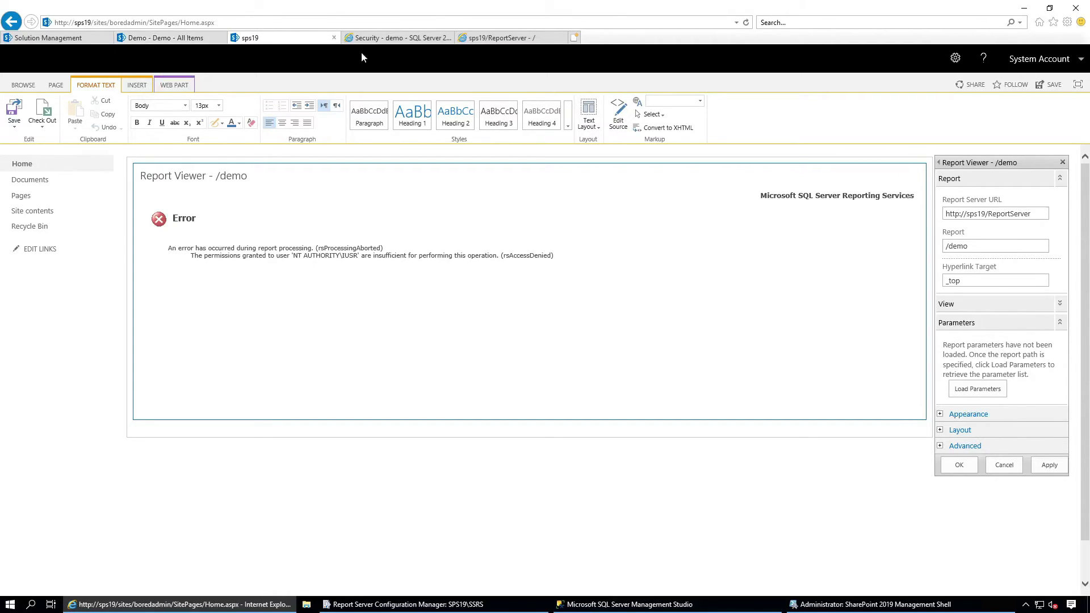
# Open the DemoDetaSet dataset's security settings in the Reporting Services portal and customize them separately from the parent folder.
pyautogui.click(388, 39)
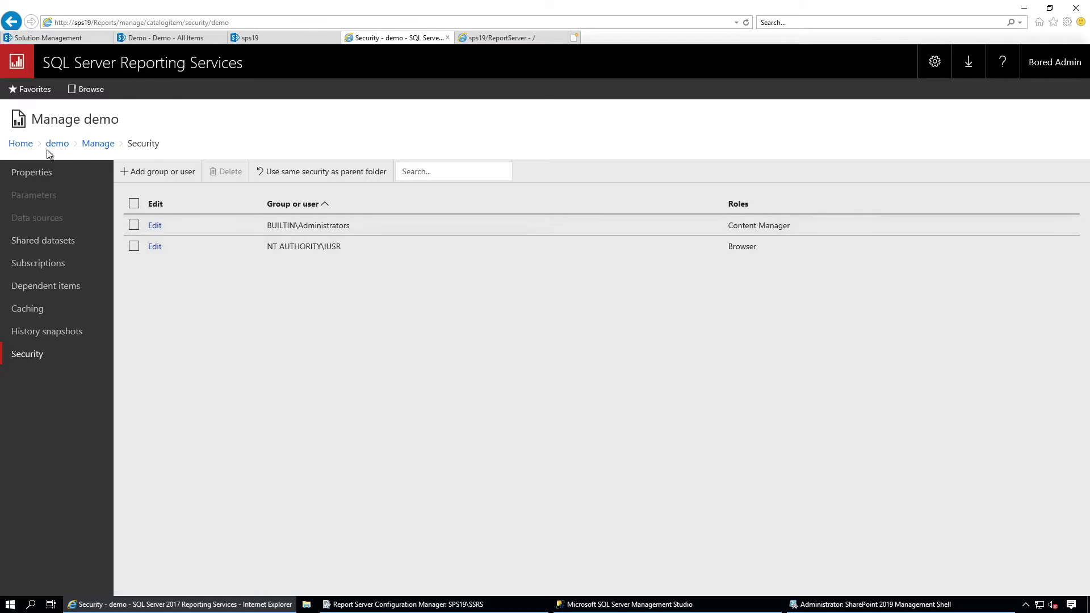
pyautogui.click(20, 145)
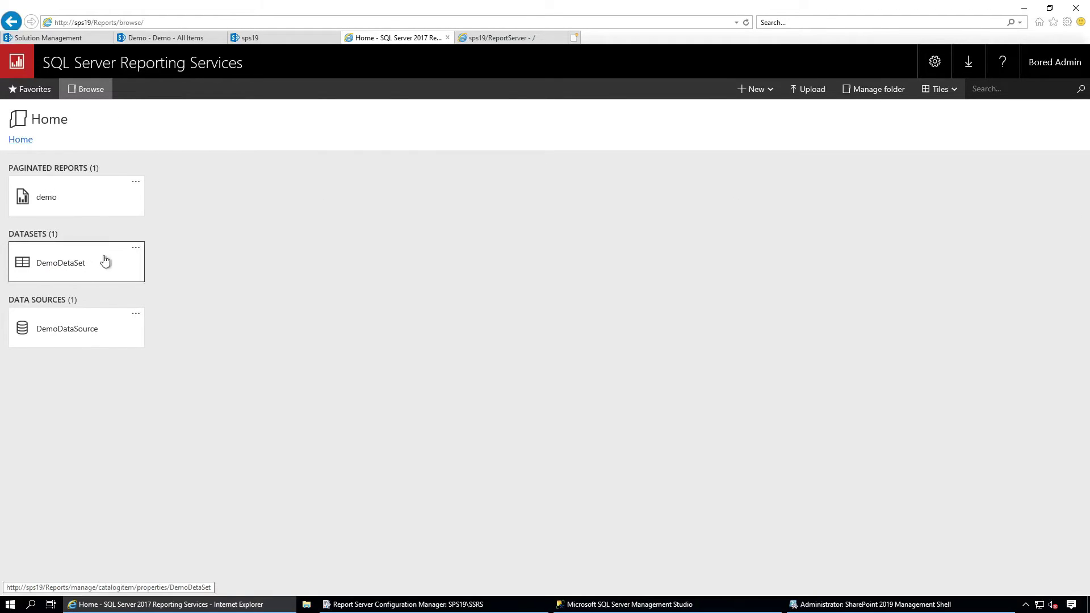
pyautogui.click(135, 250)
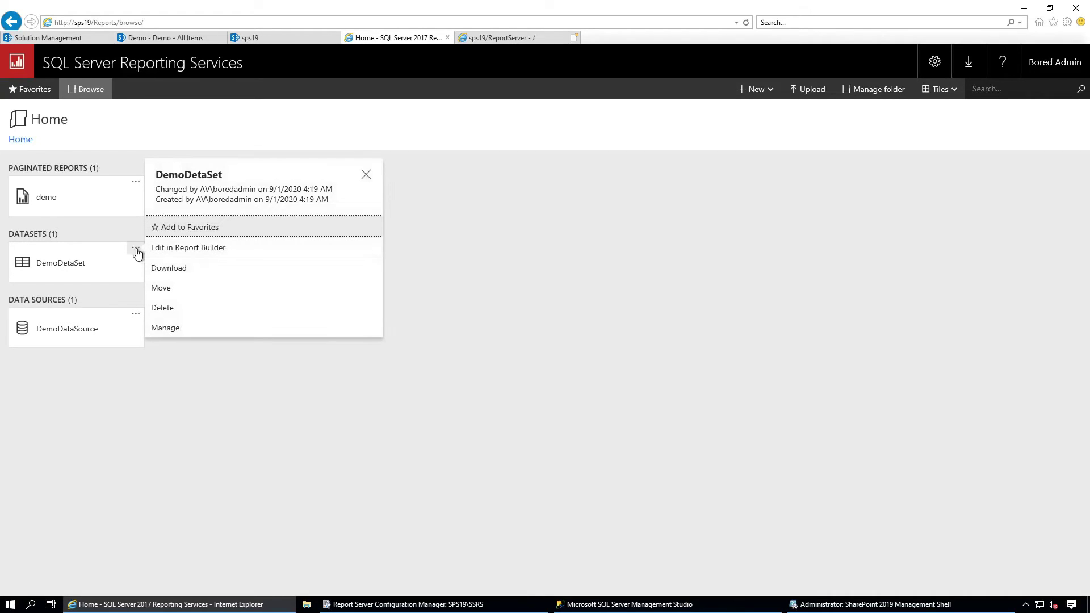
pyautogui.click(181, 329)
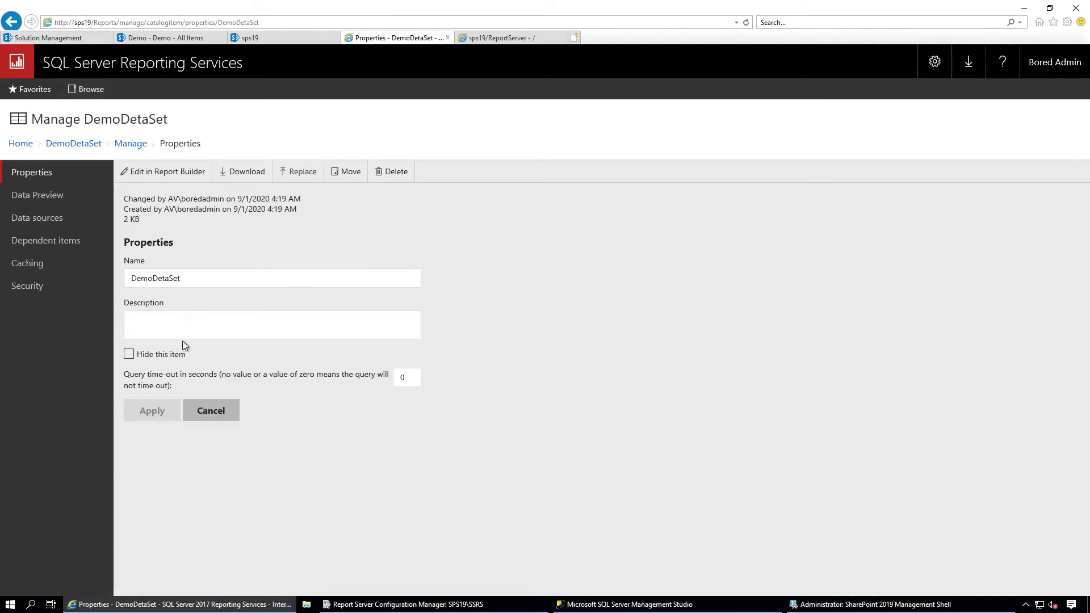
pyautogui.click(34, 288)
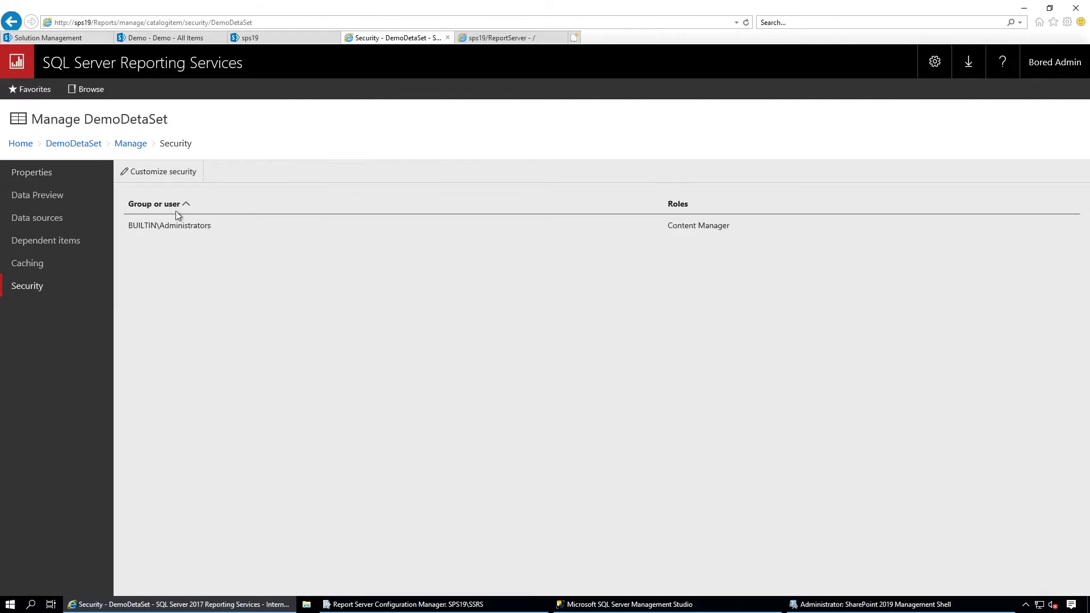
pyautogui.click(152, 176)
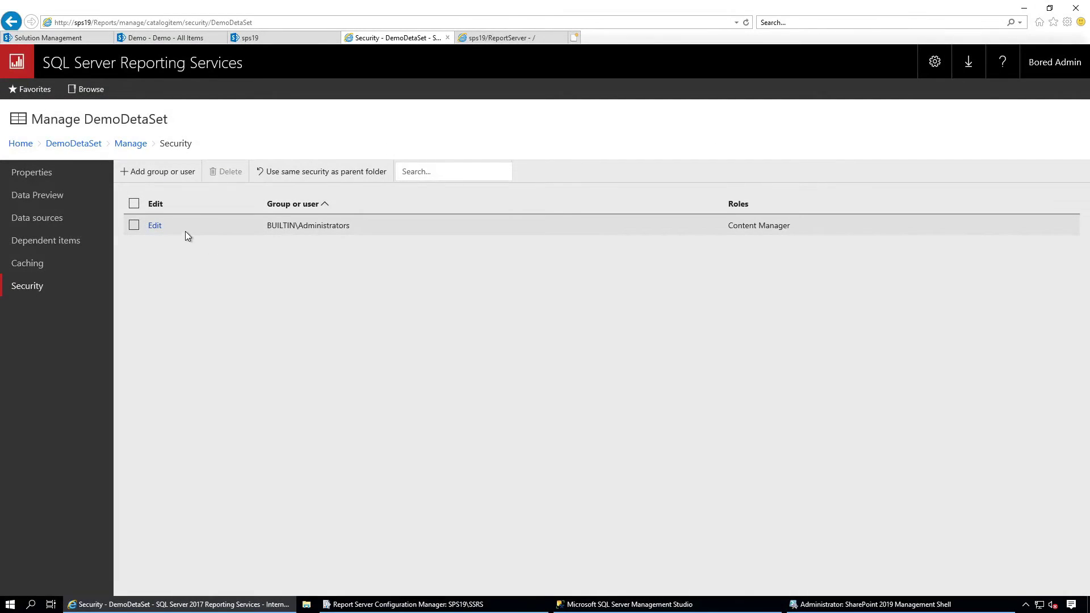
# Add a role assignment on the DemoDetaSet dataset granting NT AUTHORITY\IUSR the Browser role.
pyautogui.click(162, 172)
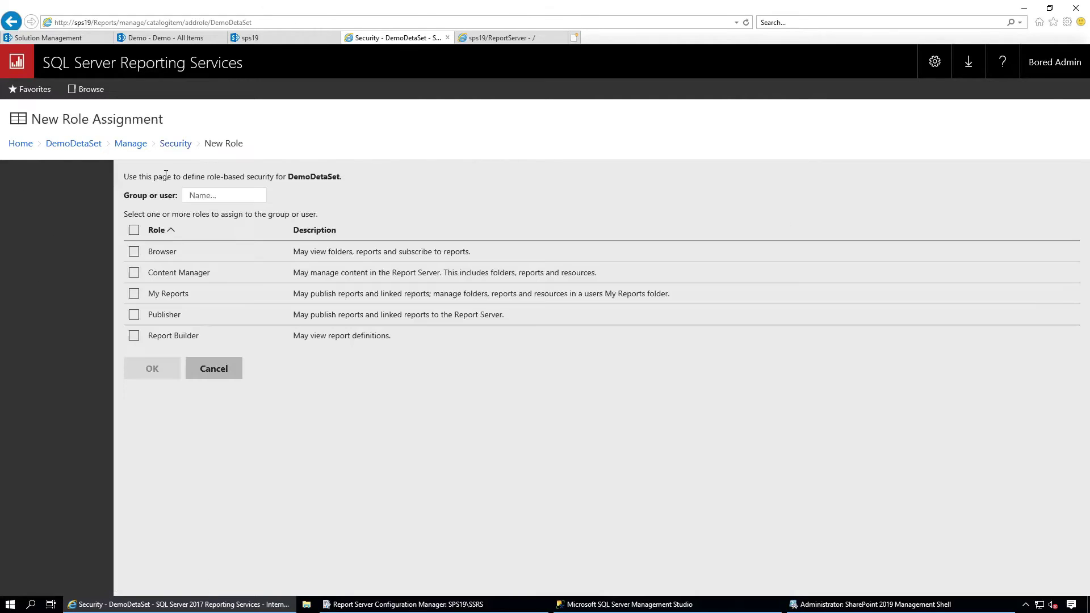
pyautogui.click(228, 196)
pyautogui.write('NT AUTHORITY\\IUSR')
pyautogui.press('Home')
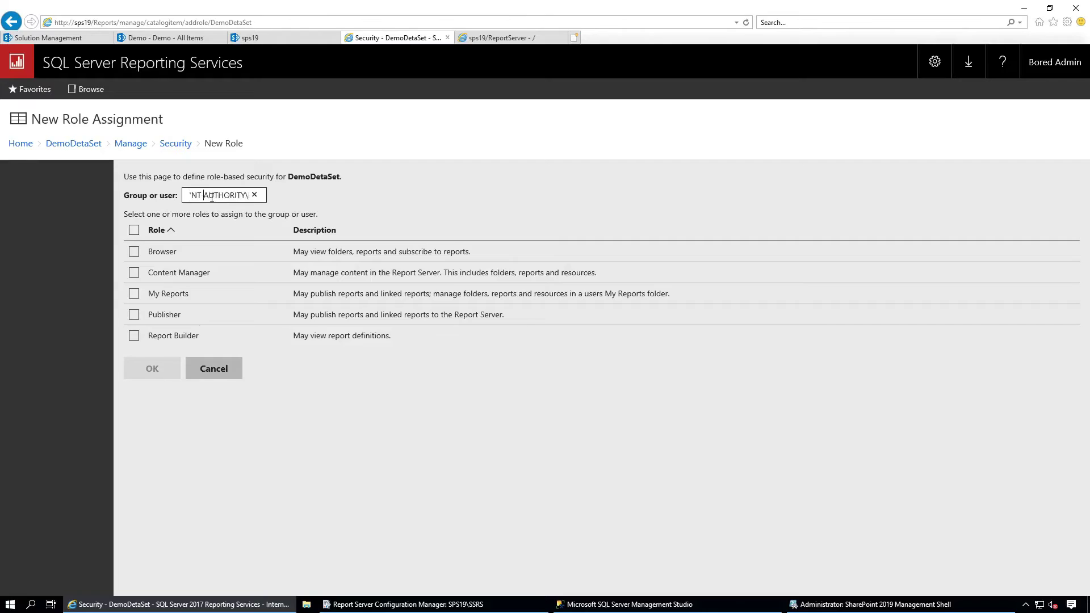
pyautogui.click(211, 197)
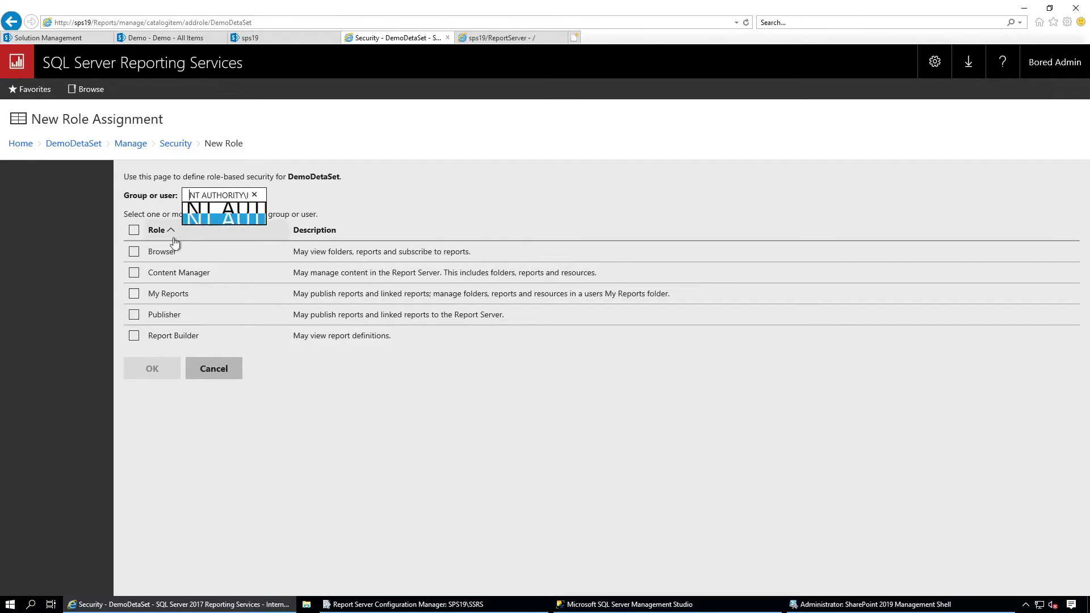
pyautogui.click(134, 252)
pyautogui.click(165, 369)
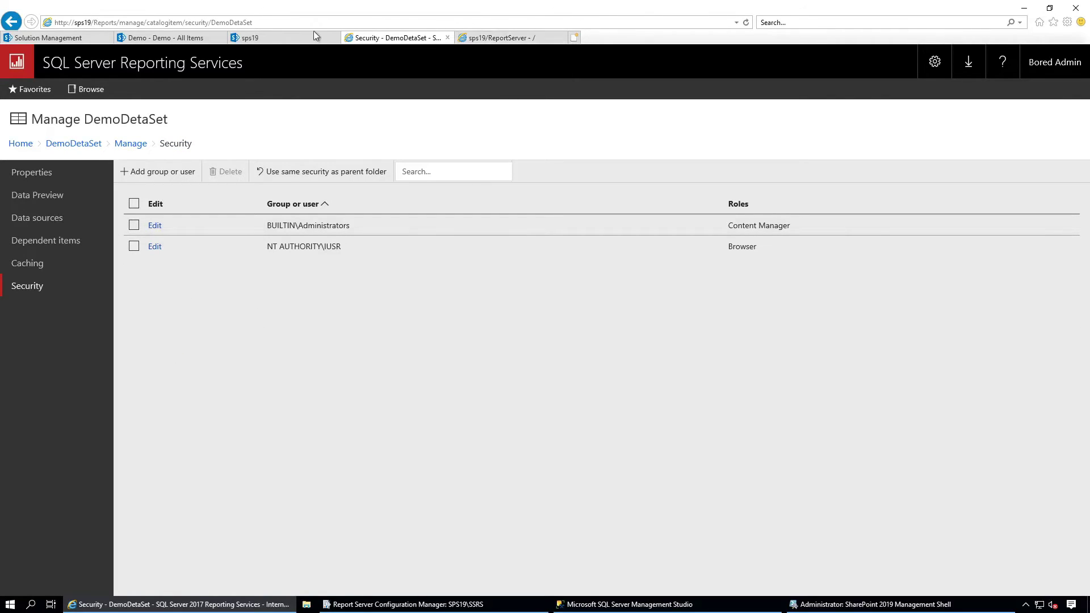
# Return to the boredadmin home page and accept the Report Viewer web part's settings to reload the demo report.
pyautogui.click(250, 38)
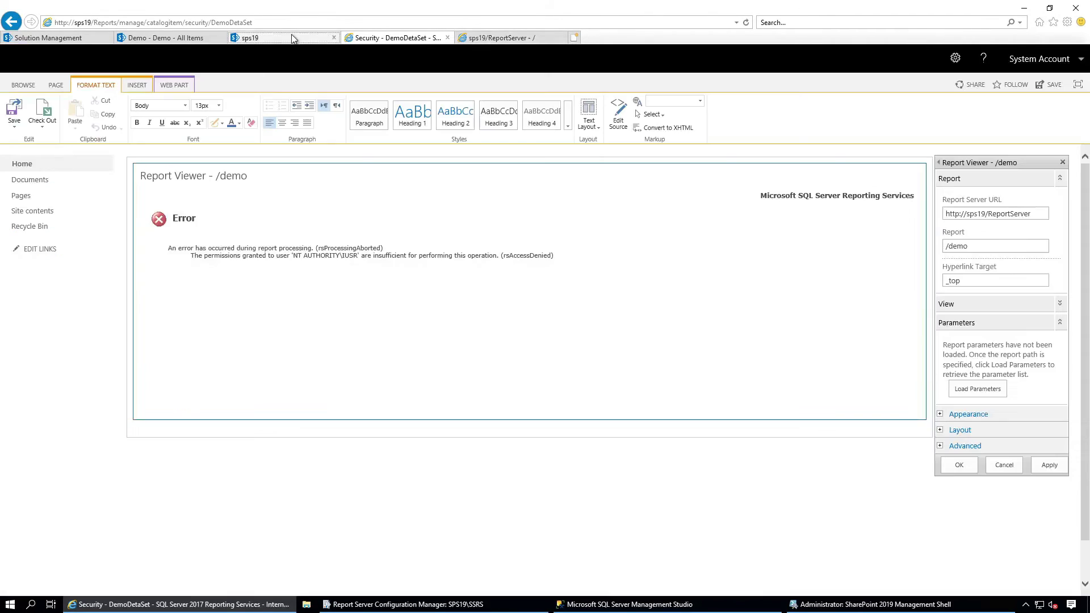
pyautogui.click(959, 465)
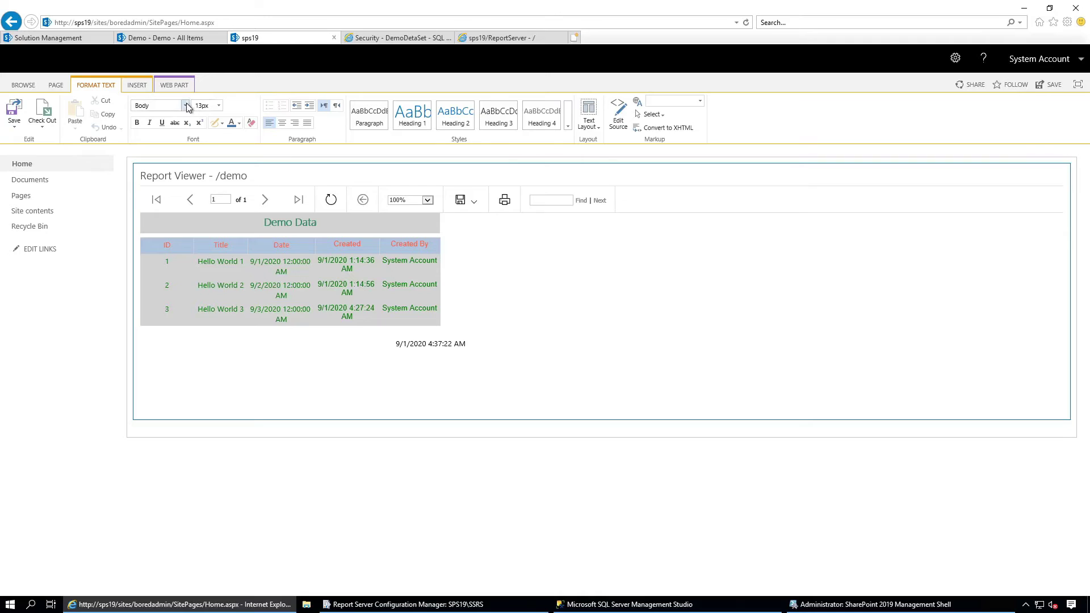
# Add an item titled Hello World 4 with the date 9/4/2020 to the Demo list and save it.
pyautogui.click(159, 37)
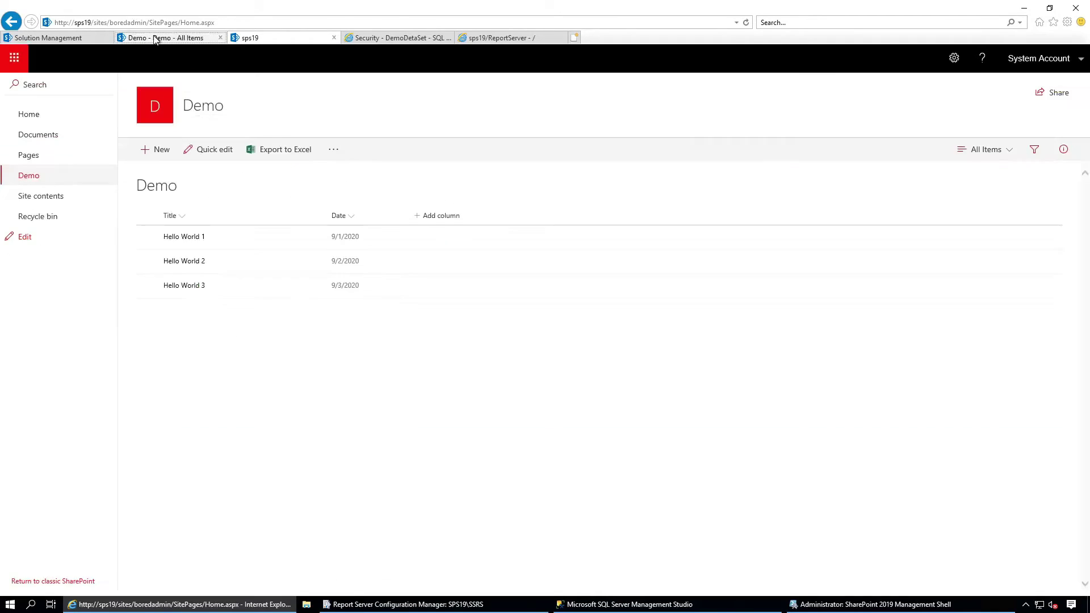
pyautogui.click(156, 152)
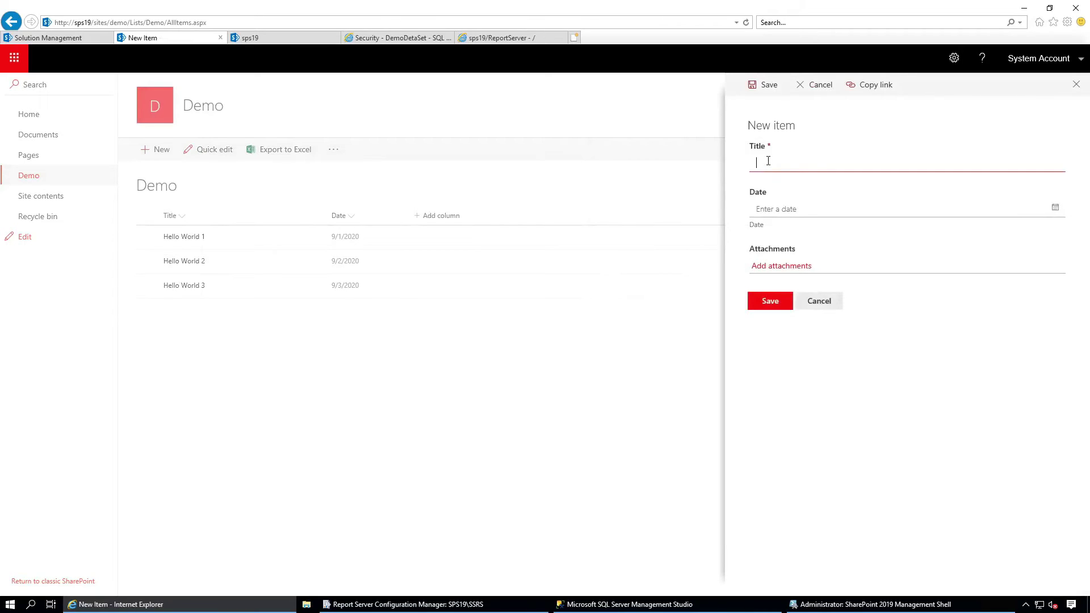
pyautogui.write('Hello World 4')
pyautogui.click(1055, 208)
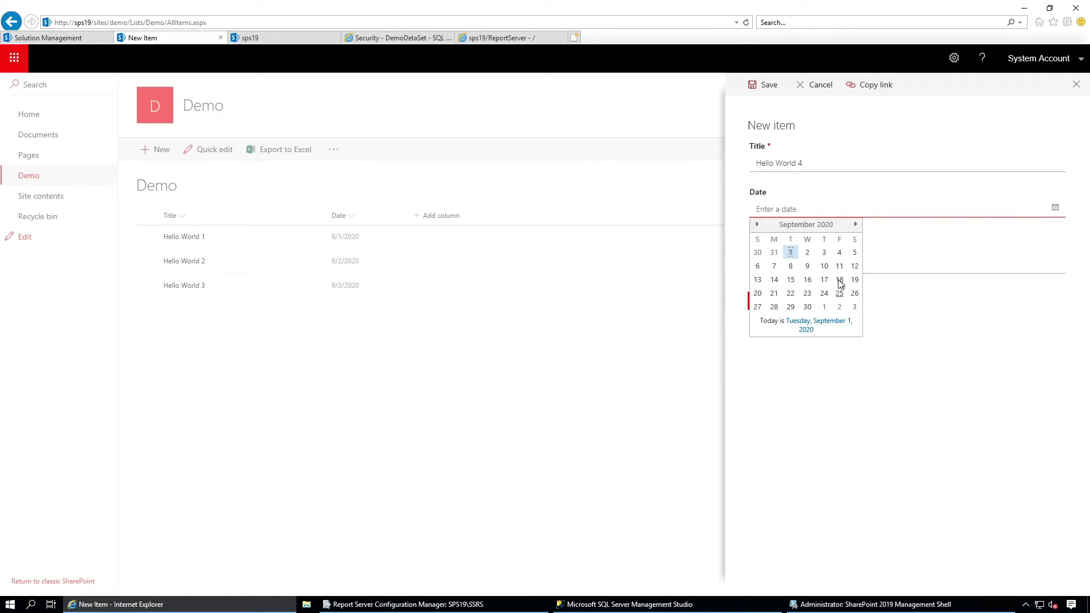
pyautogui.click(839, 255)
pyautogui.click(786, 304)
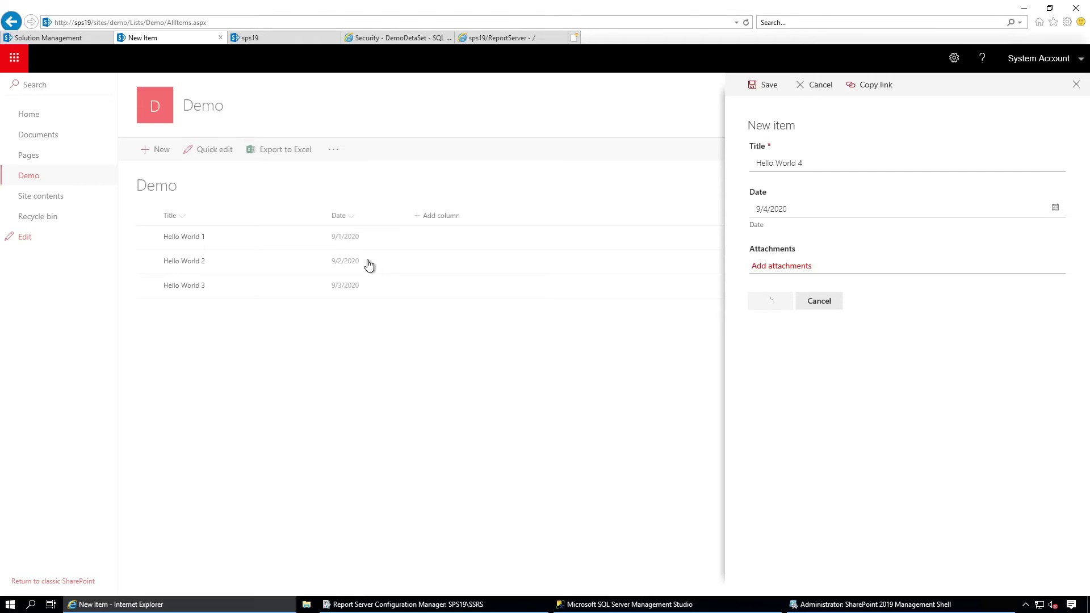
# Add another Demo list item titled Hello World 5 with the date 9/5/2020 and save it.
pyautogui.click(162, 151)
pyautogui.write('Hello World 5')
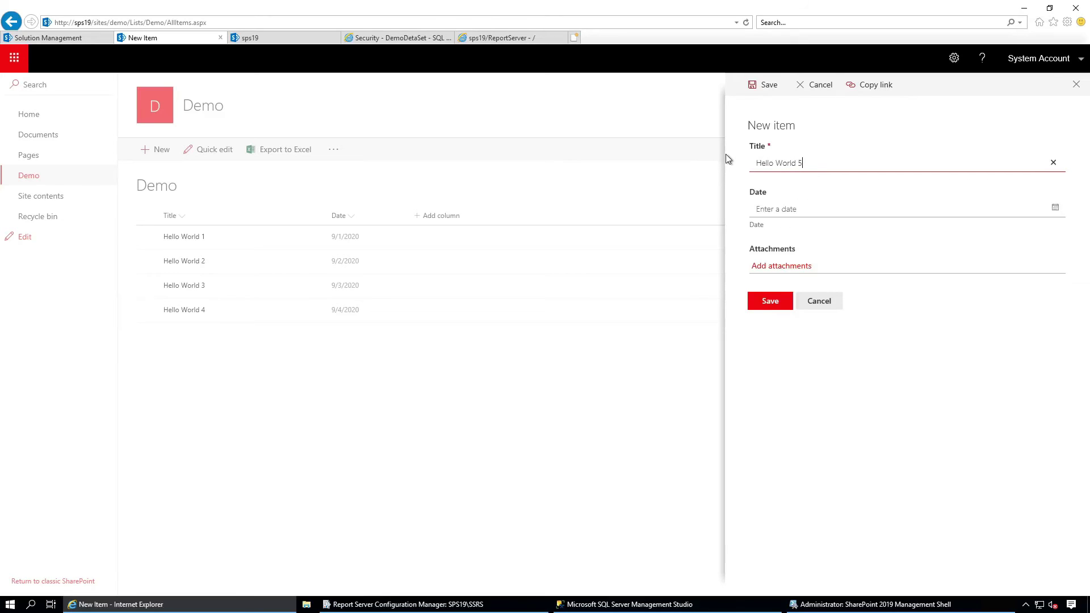
pyautogui.click(821, 207)
pyautogui.click(1057, 209)
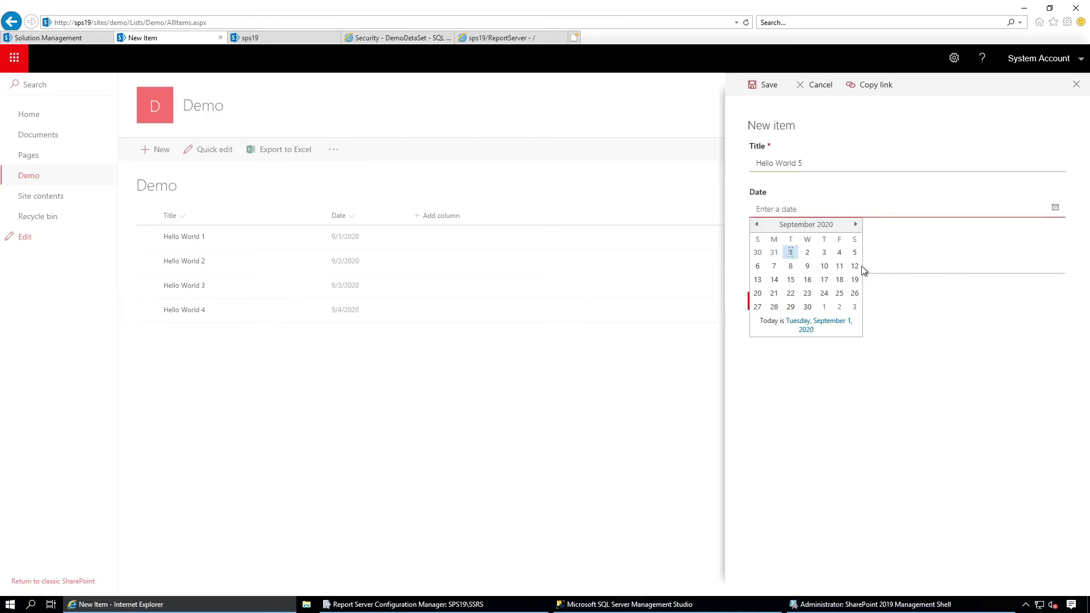
pyautogui.click(855, 253)
pyautogui.click(770, 301)
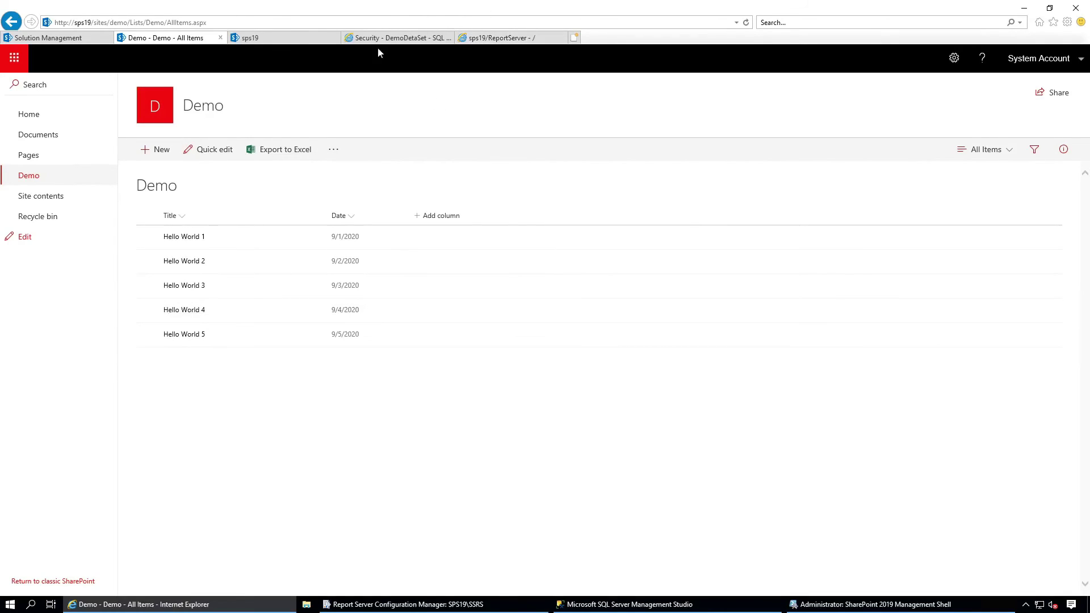
# Refresh the demo report on the boredadmin home page to check it against the updated Demo list.
pyautogui.click(298, 40)
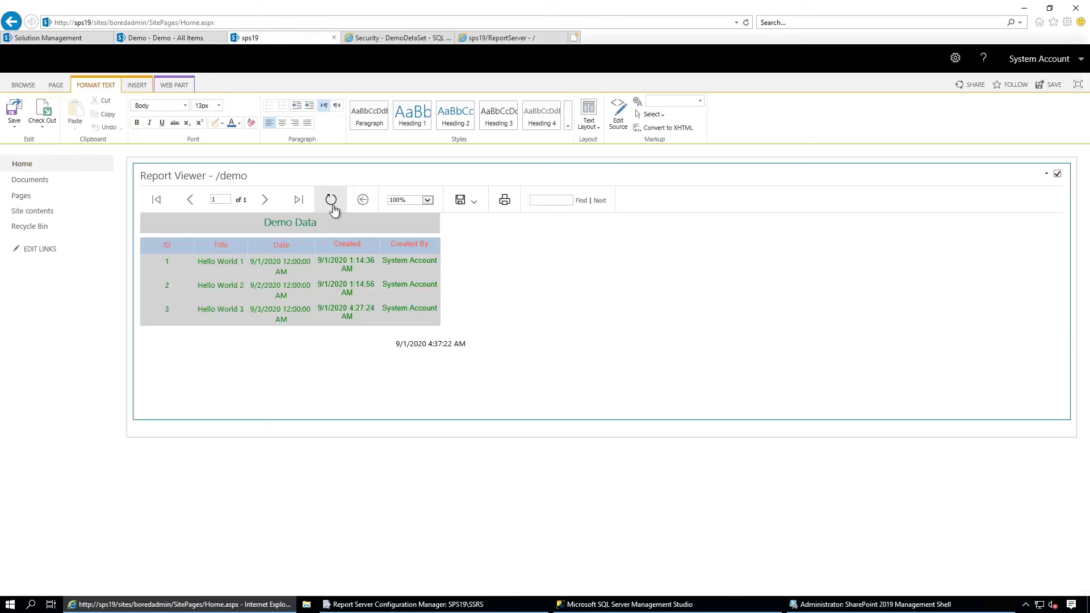
pyautogui.click(332, 200)
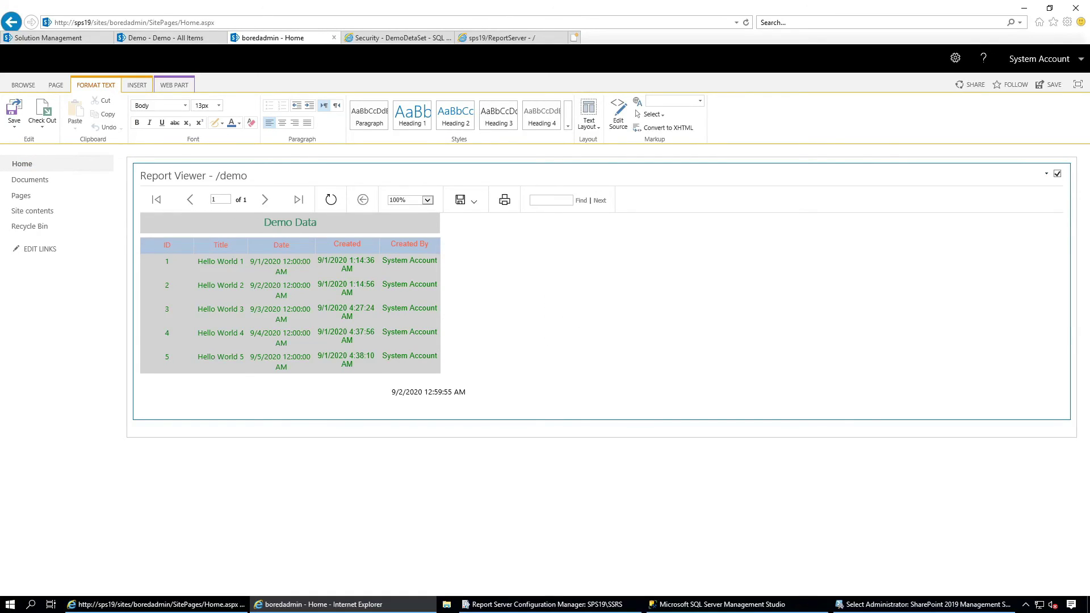
# Save the edited boredadmin home page and reload it to check the report outside edit mode.
pyautogui.click(12, 112)
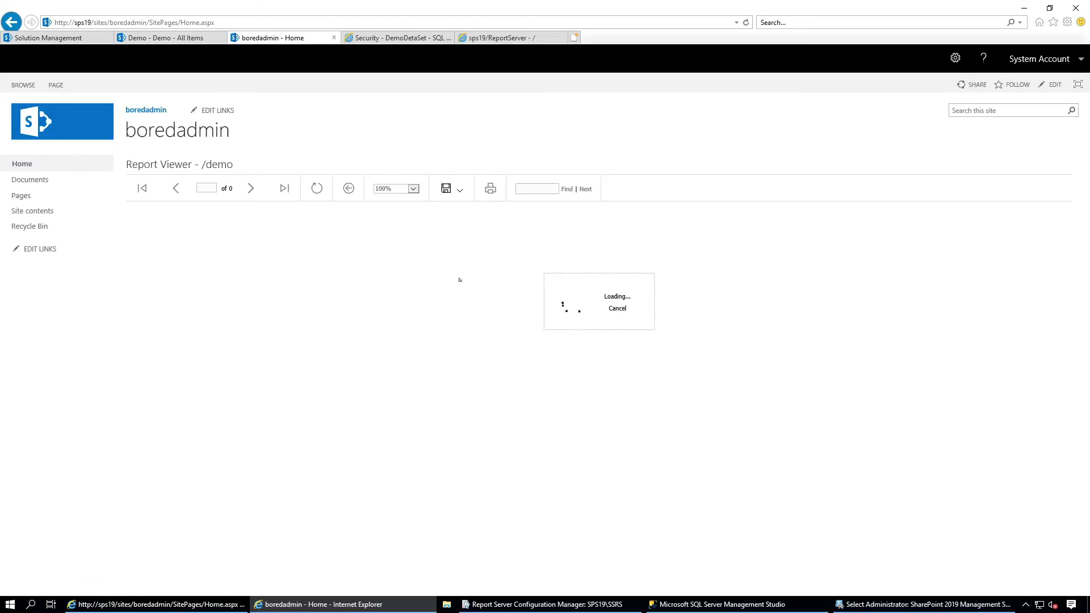
pyautogui.click(263, 23)
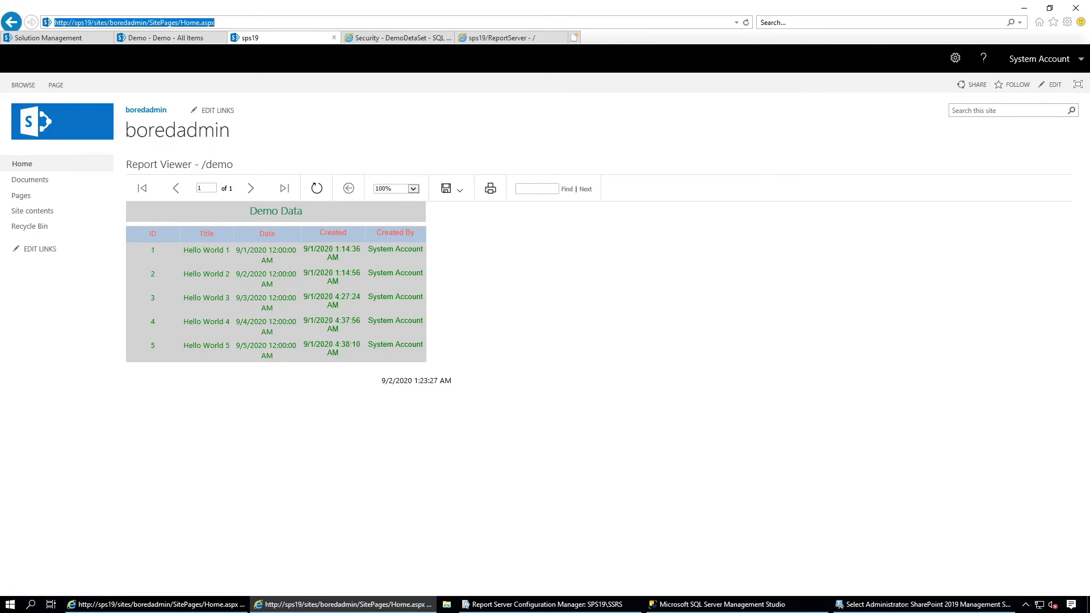
pyautogui.press('Return')
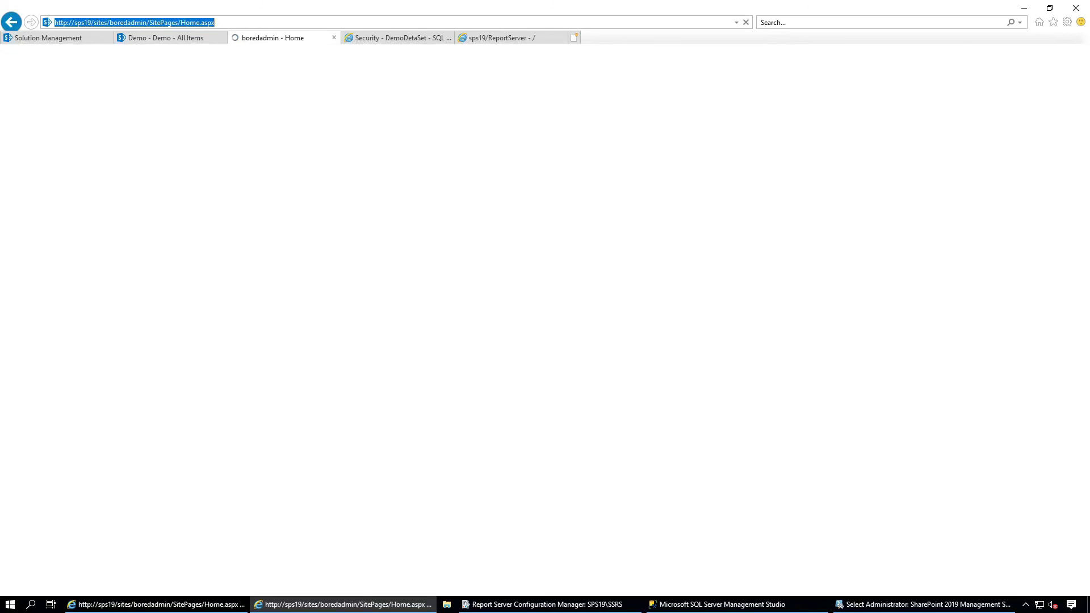